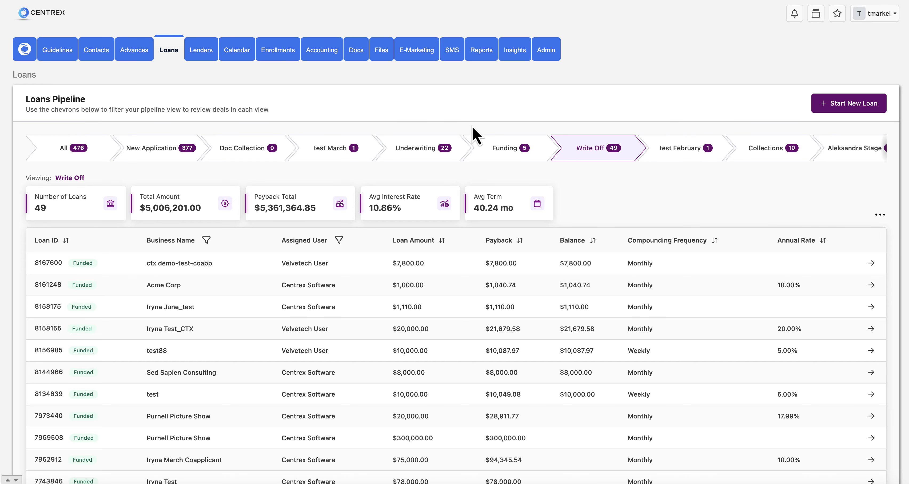
# Step: Open the Al's Laundry Service contact record and view the last loan in its loan list
pyautogui.click(105, 58)
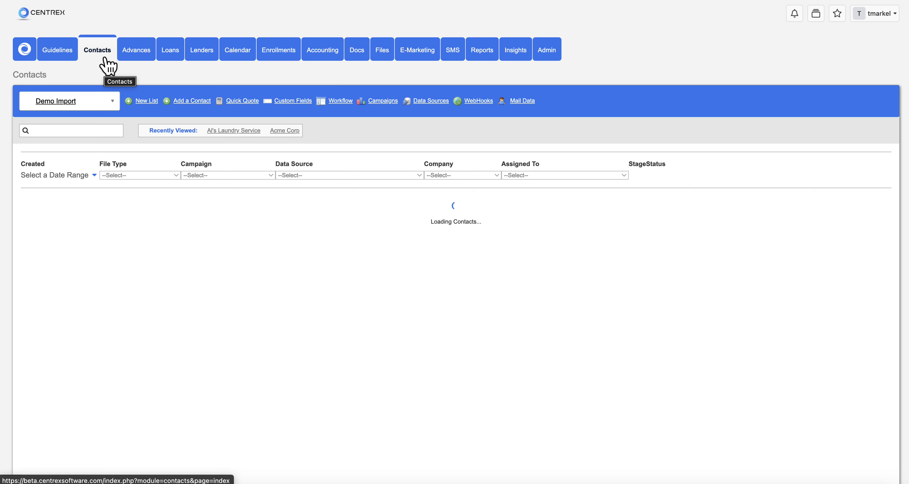
pyautogui.click(233, 131)
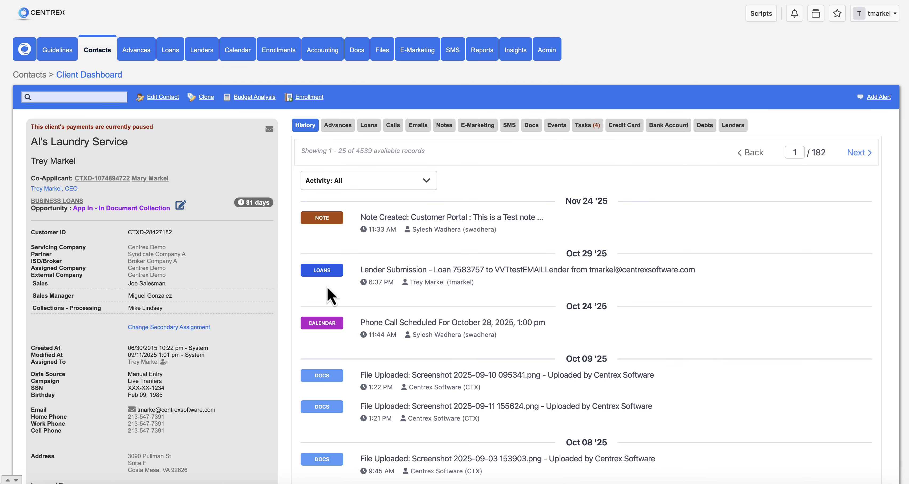
pyautogui.click(370, 127)
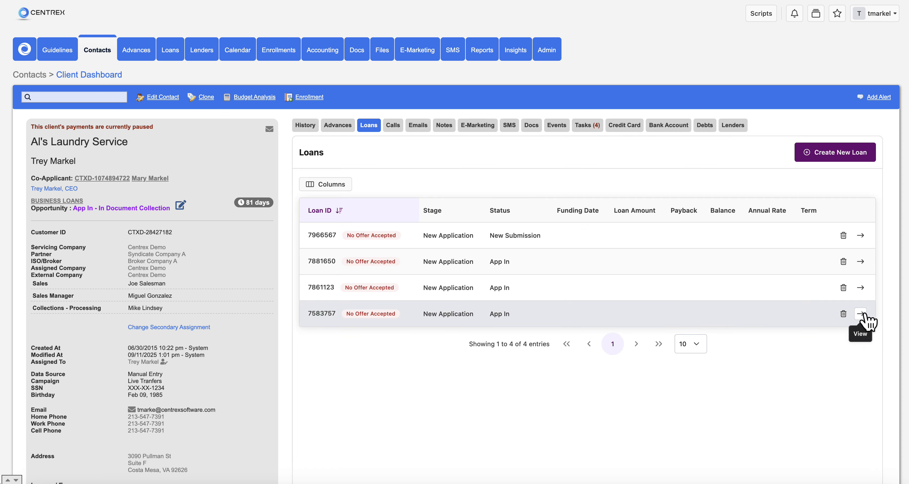
pyautogui.click(861, 314)
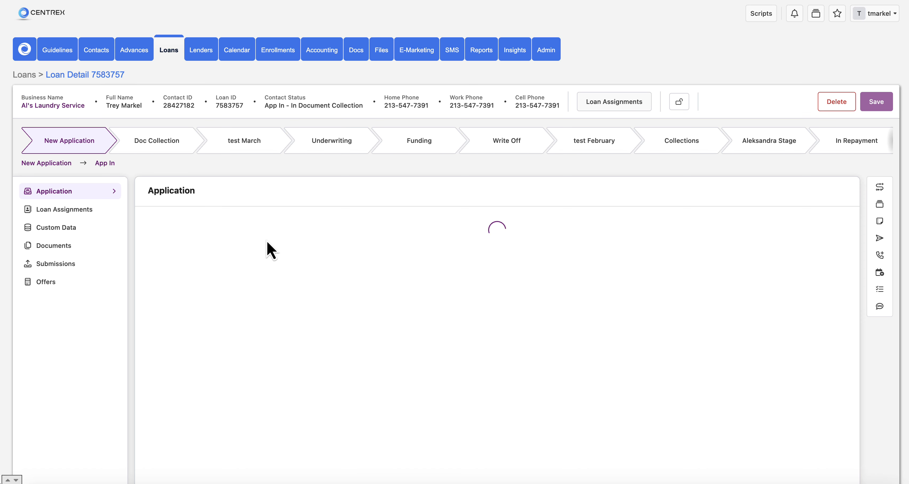
# Step: Open the loan's offers and expand Offer 1 to show its details
pyautogui.click(64, 283)
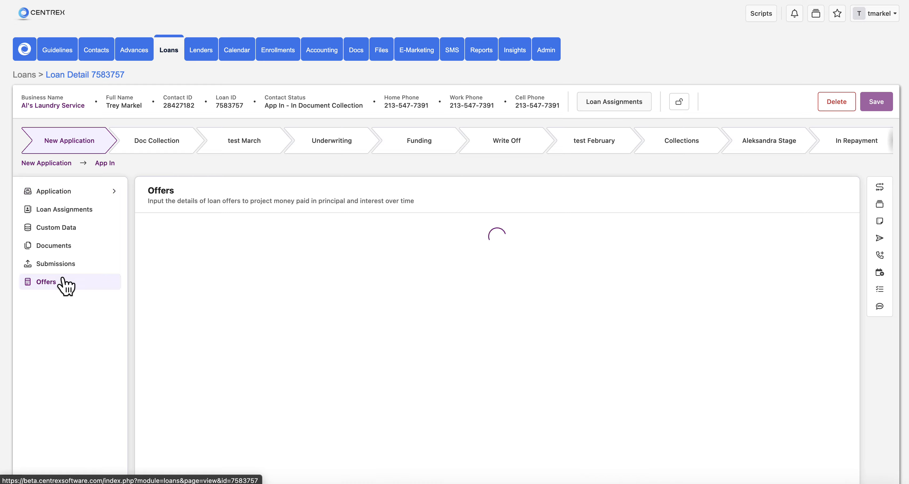
pyautogui.scroll(-3, 109, 364)
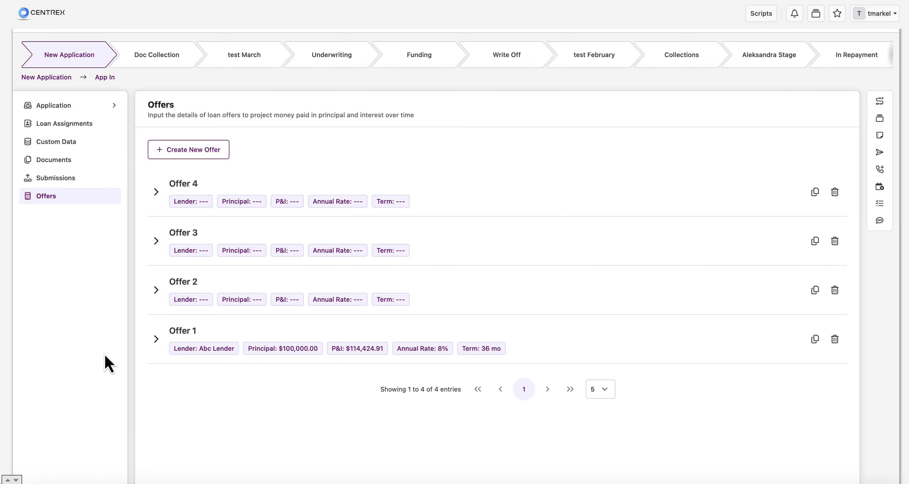
pyautogui.scroll(-2, 109, 365)
pyautogui.click(157, 274)
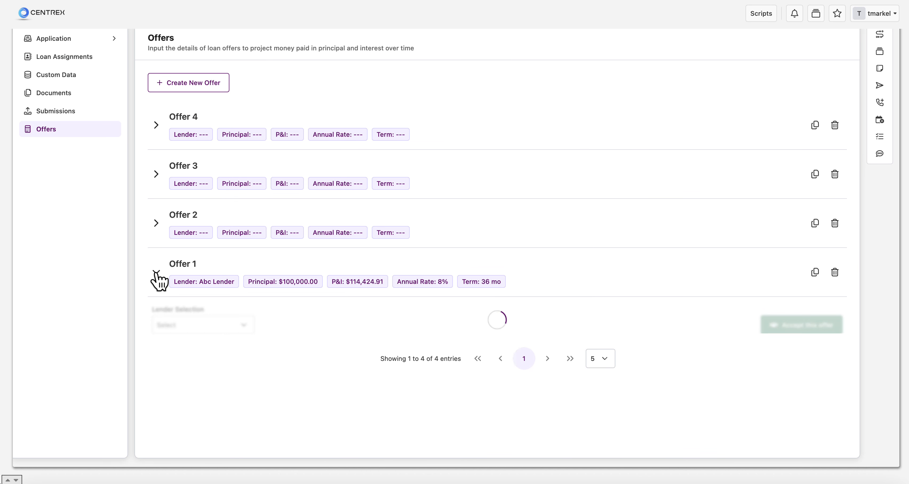
pyautogui.scroll(-6, 148, 334)
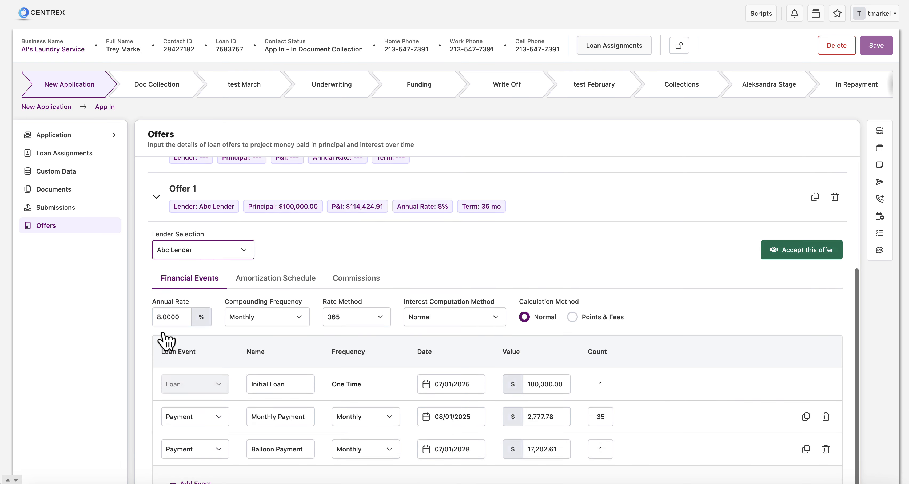
# Step: Examine Offer 1's lender, annual rate and financial events, and the choices for compounding frequency, rate method and interest computation method
pyautogui.scroll(-2, 134, 348)
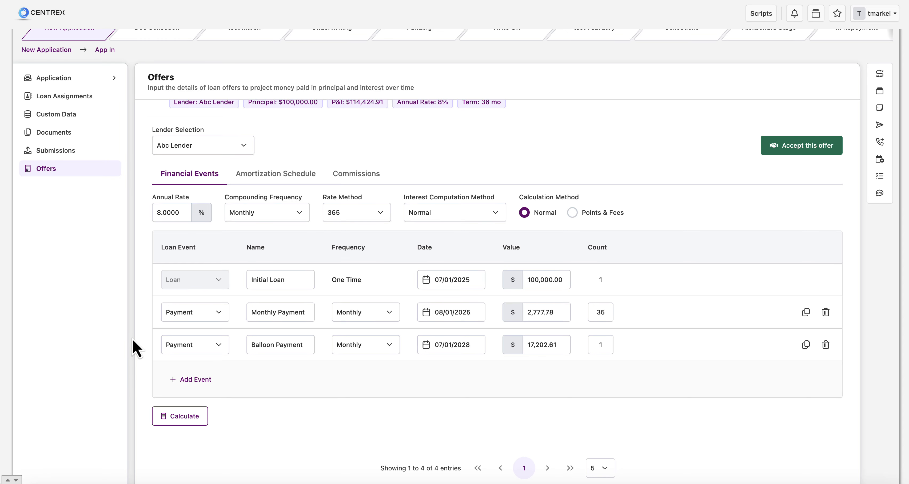
pyautogui.scroll(4, 229, 305)
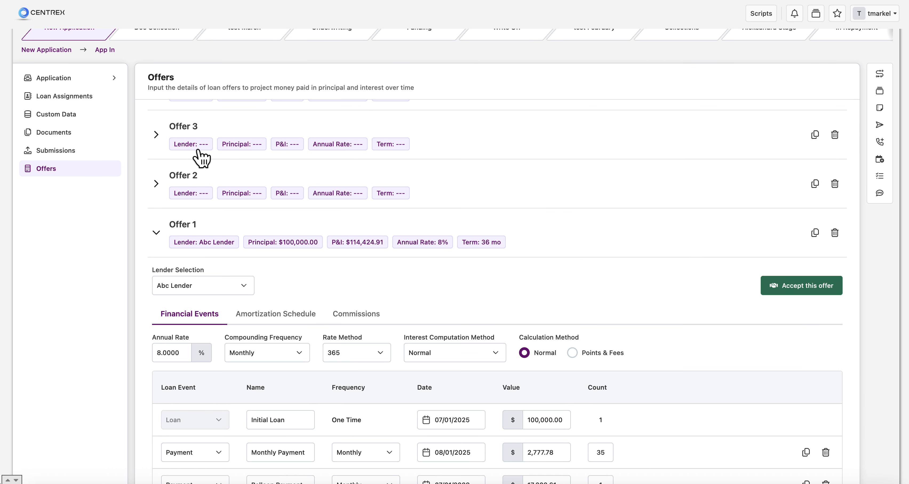
pyautogui.scroll(-1, 208, 220)
pyautogui.scroll(-3, 212, 230)
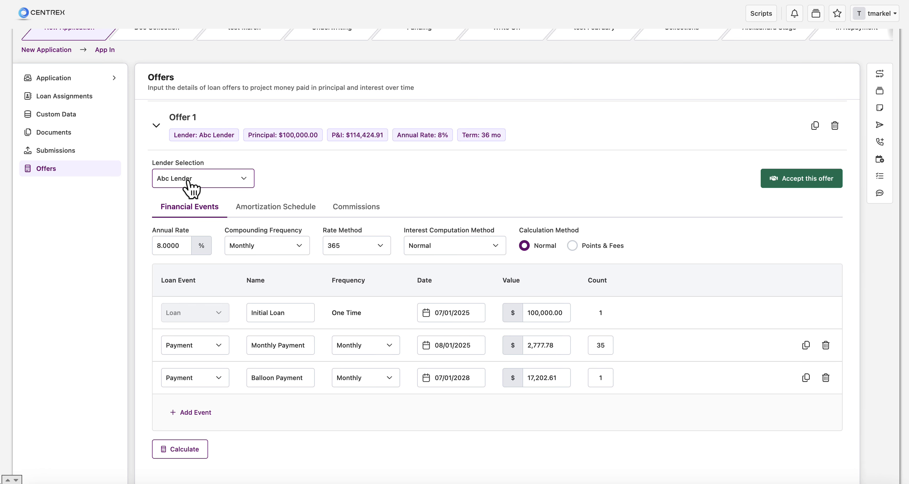
pyautogui.scroll(-1, 189, 187)
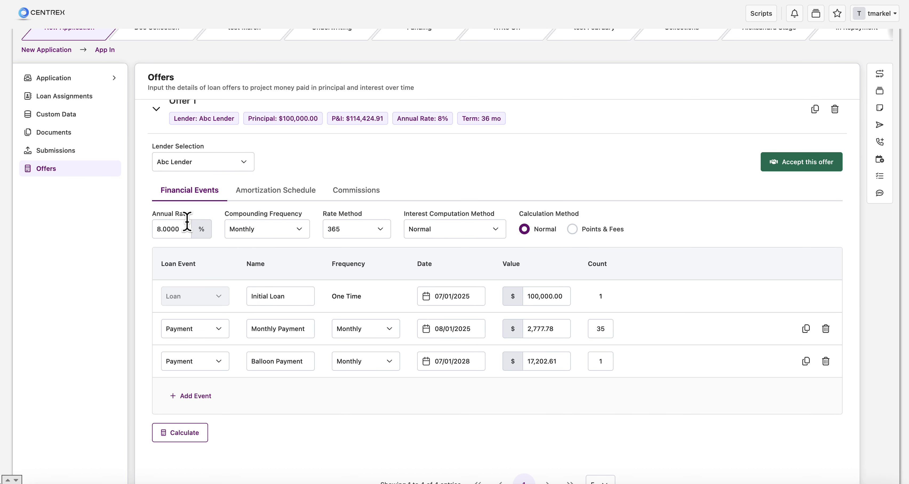
pyautogui.click(170, 224)
pyautogui.click(284, 232)
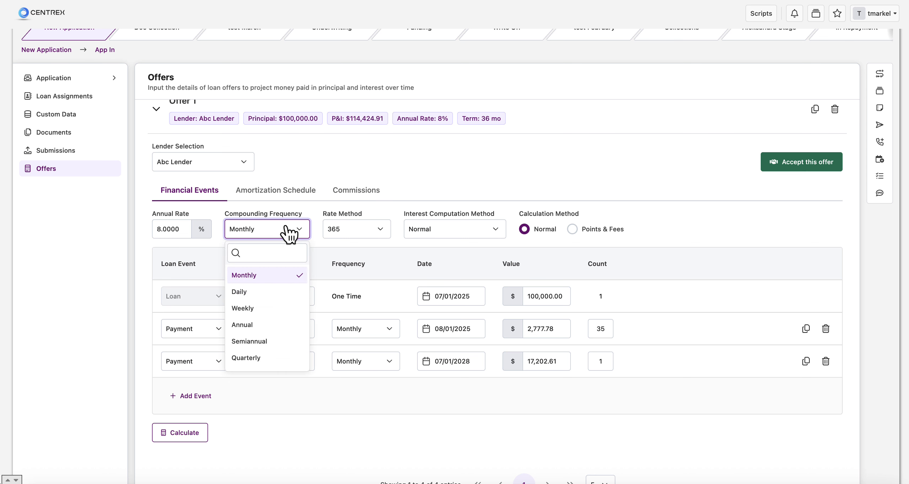
pyautogui.click(373, 232)
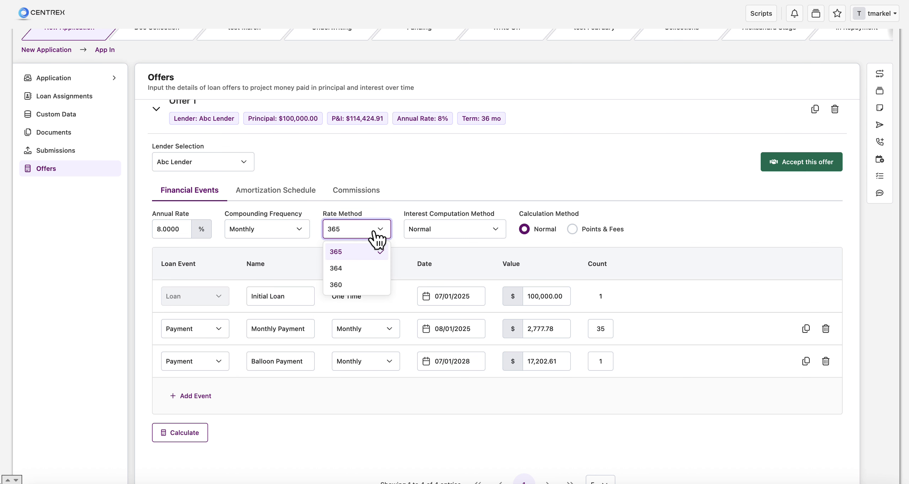
pyautogui.click(445, 235)
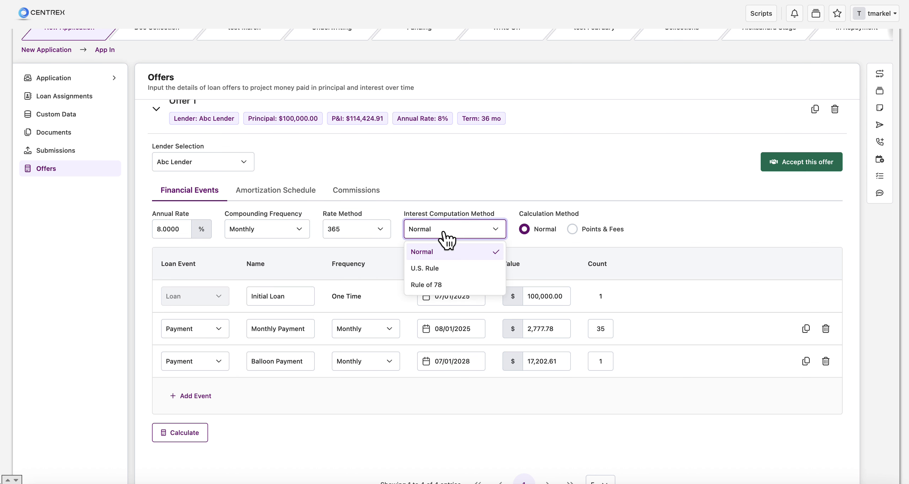
pyautogui.click(542, 199)
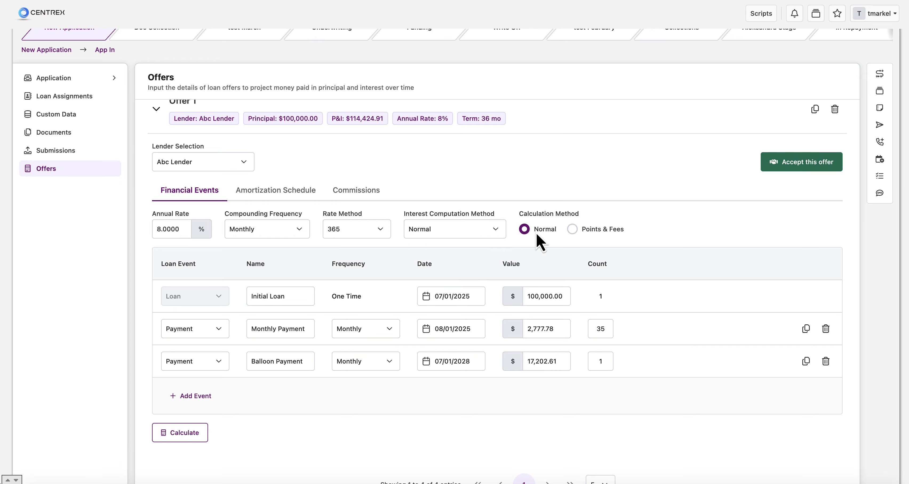
# Step: Switch Offer 1's calculation method to Points & Fees, view the initial loan's fee breakdown, and restore the Normal method
pyautogui.click(573, 230)
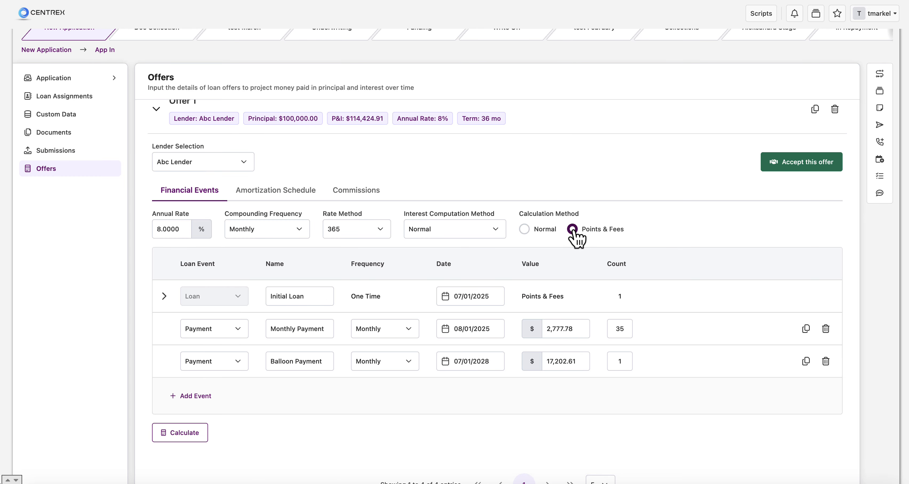
pyautogui.scroll(-1, 388, 336)
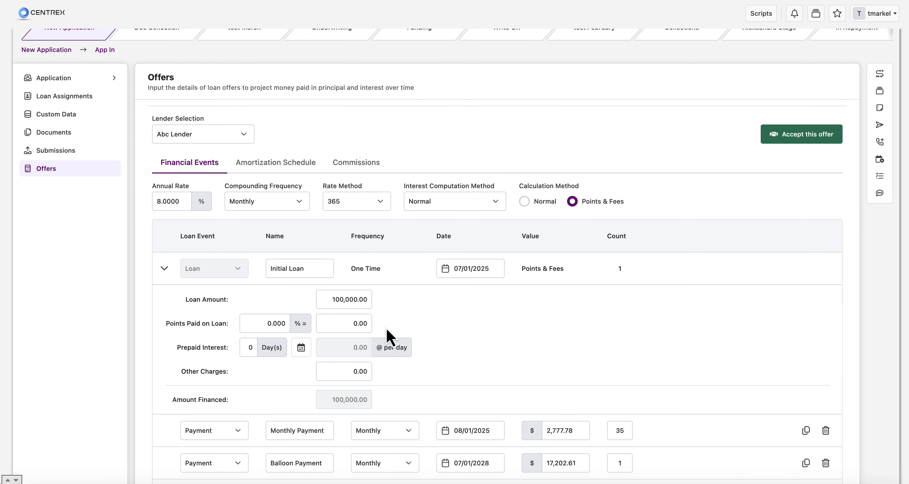
pyautogui.click(524, 202)
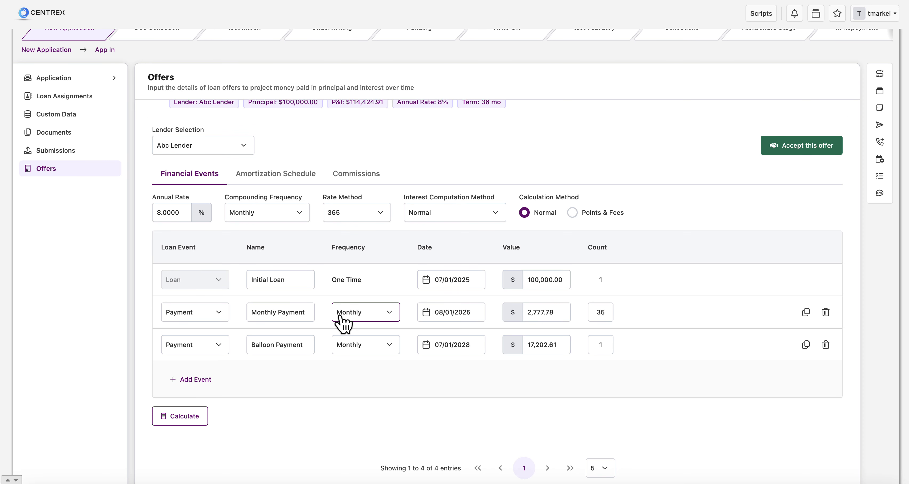
# Step: Review Offer 1's amortization schedule as a payment table and as a chart
pyautogui.click(277, 178)
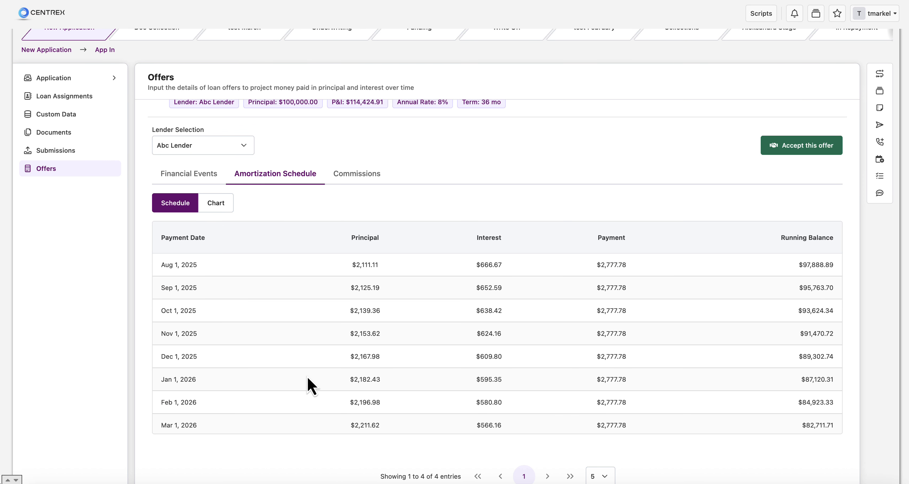
pyautogui.scroll(-10, 311, 386)
pyautogui.scroll(10, 310, 386)
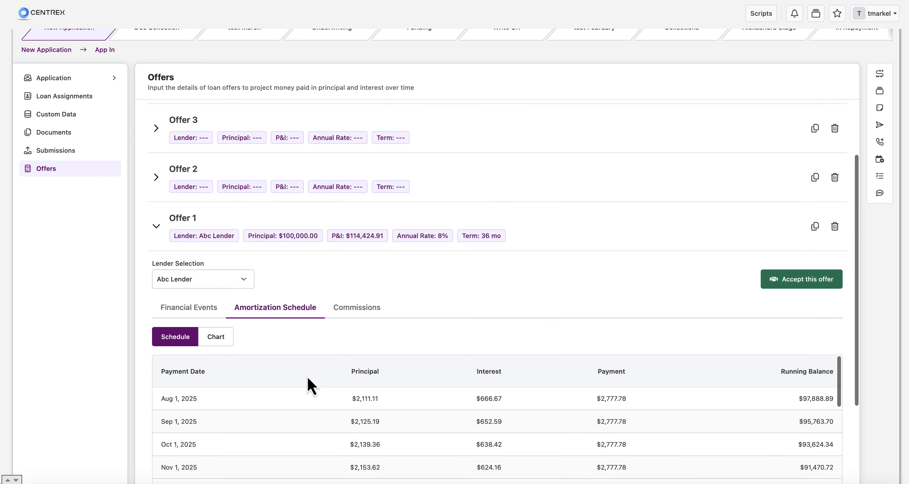
pyautogui.scroll(2, 303, 367)
pyautogui.scroll(-5, 295, 351)
pyautogui.click(223, 205)
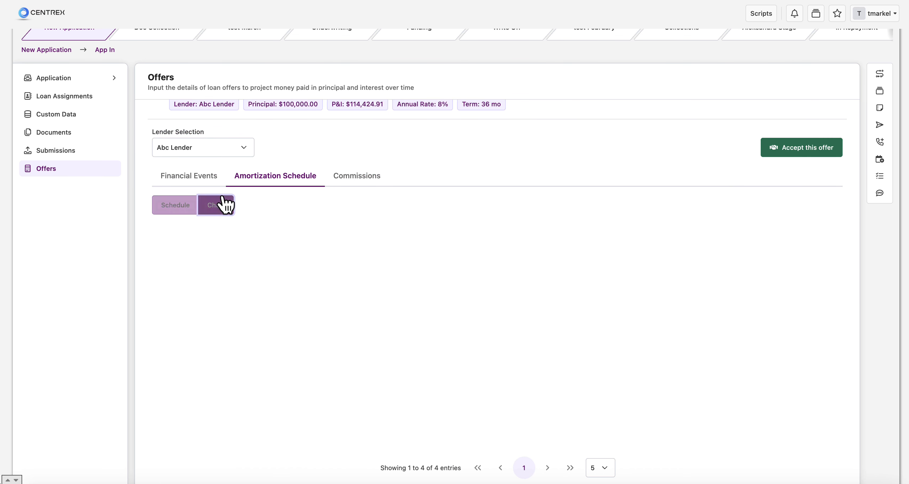
pyautogui.moveTo(271, 243)
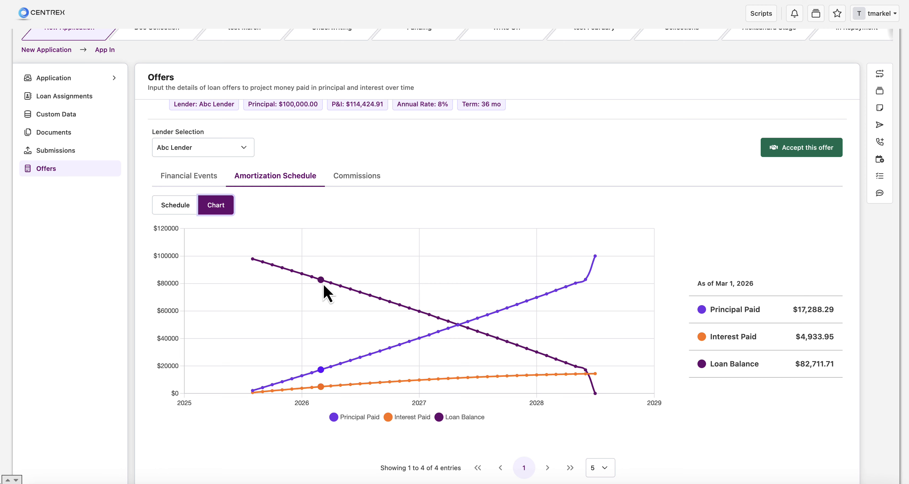
# Step: Review the commission settings for each loan assignment in Offer 1
pyautogui.click(349, 178)
pyautogui.scroll(-1, 381, 320)
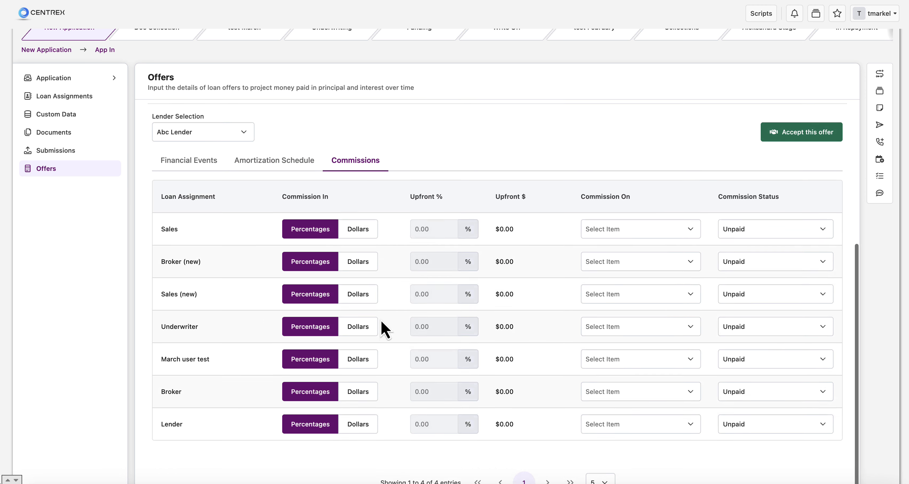
pyautogui.scroll(1, 380, 319)
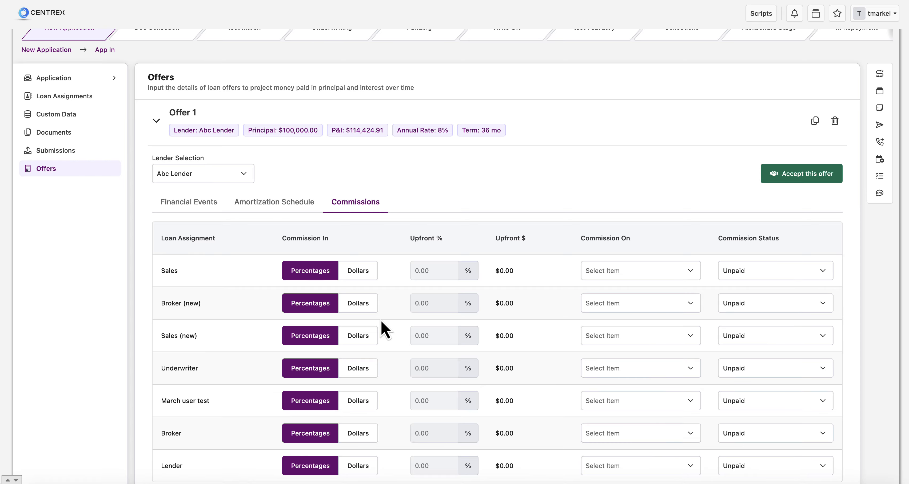
# Step: Return to Offer 1's financial events and examine the loan event types available for the Monthly Payment row
pyautogui.click(206, 205)
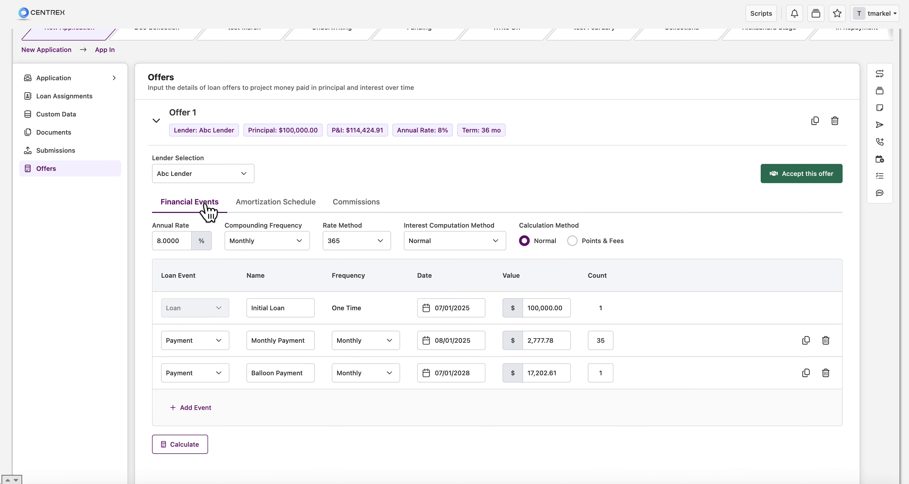
pyautogui.click(221, 341)
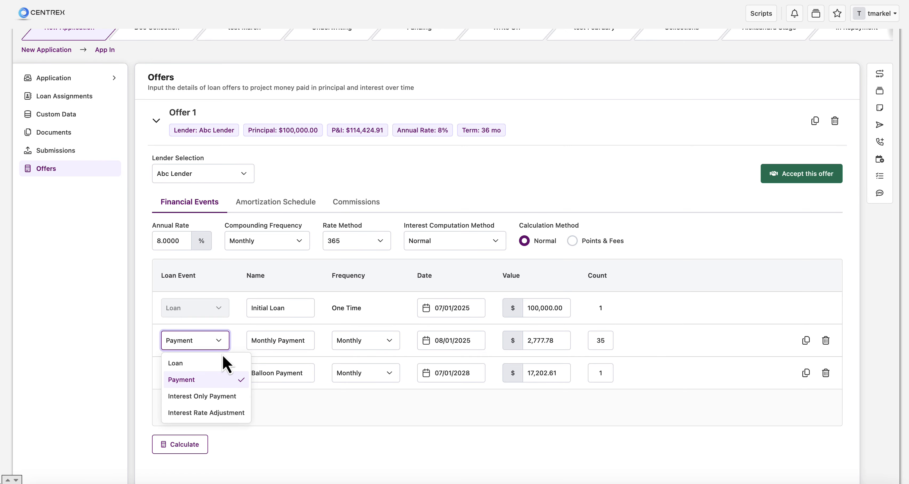
pyautogui.click(278, 415)
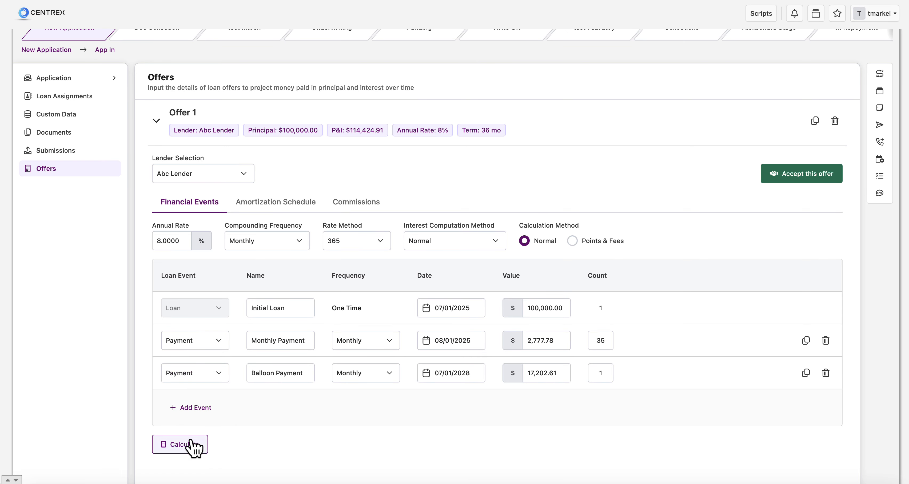
# Step: Look over Offer 1's amortization chart again and compare it with the other offers on the loan
pyautogui.click(277, 204)
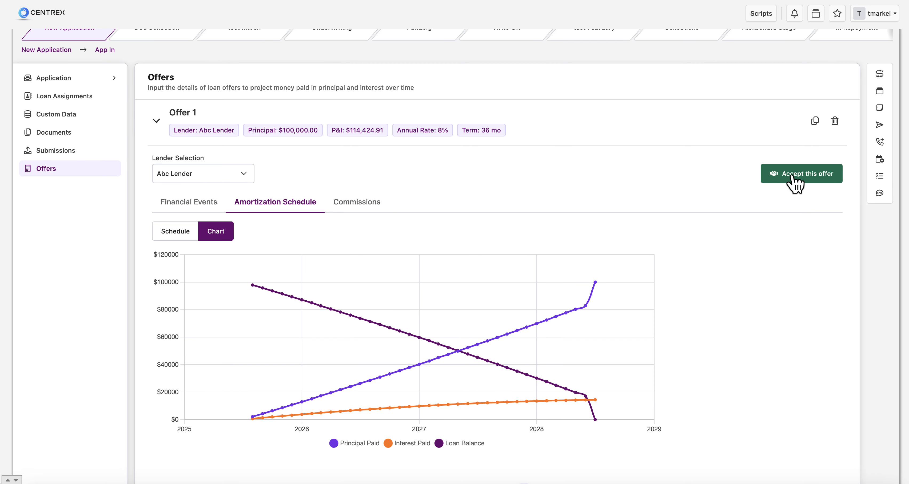
pyautogui.scroll(1, 788, 235)
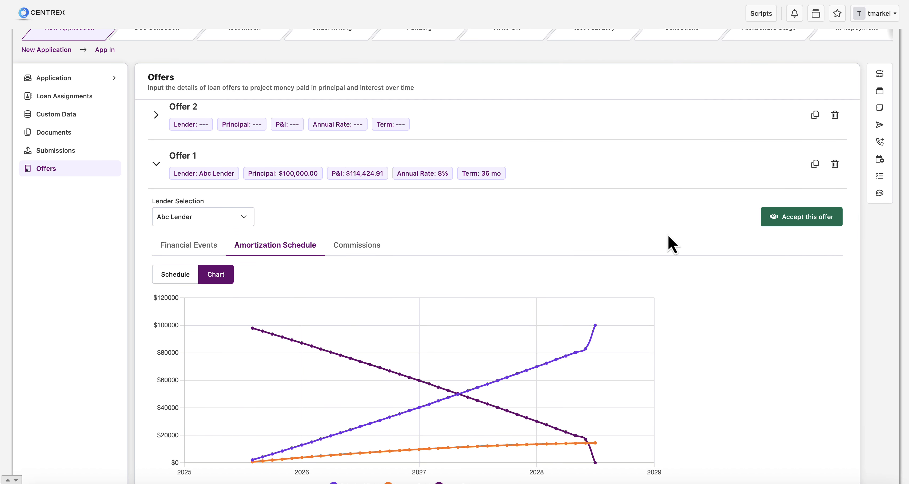
pyautogui.scroll(2, 422, 245)
pyautogui.scroll(3, 422, 246)
pyautogui.scroll(-4, 259, 179)
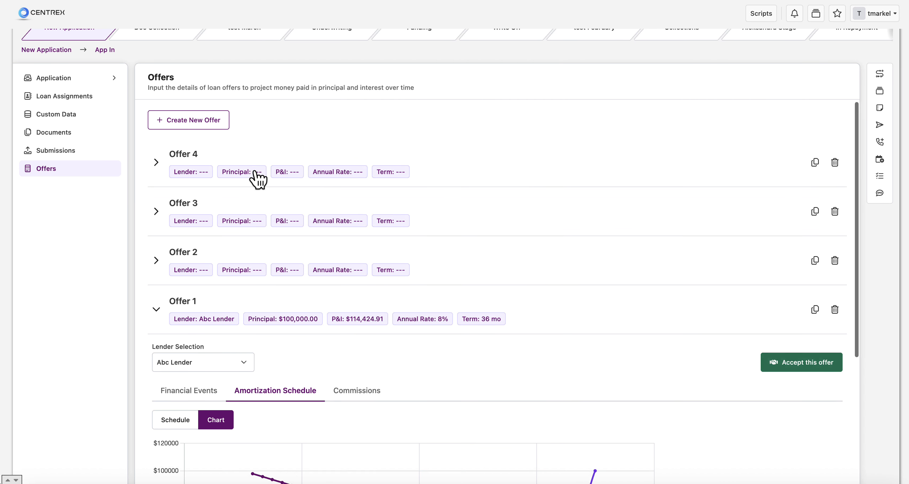
pyautogui.scroll(-2, 231, 280)
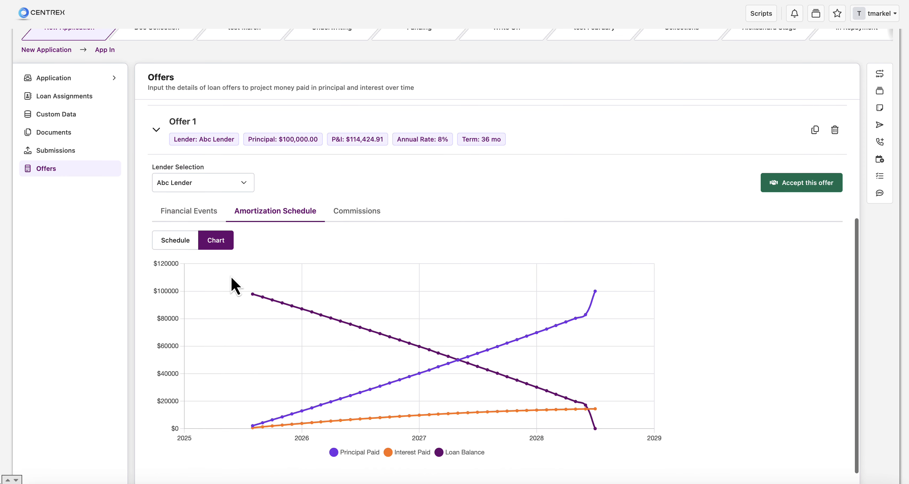
pyautogui.scroll(4, 232, 280)
pyautogui.scroll(3, 231, 277)
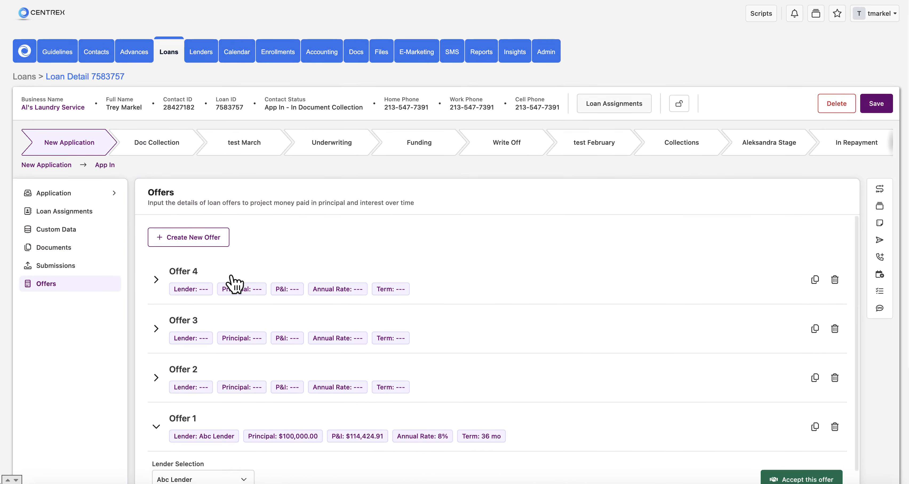
# Step: Return to the loans pipeline, discarding the unsaved changes on the loan
pyautogui.click(173, 61)
pyautogui.scroll(-4, 172, 60)
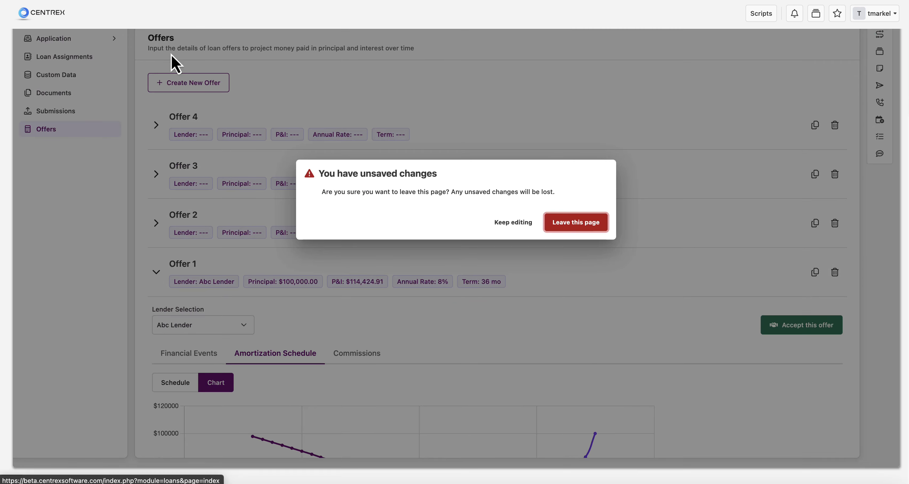
pyautogui.click(572, 229)
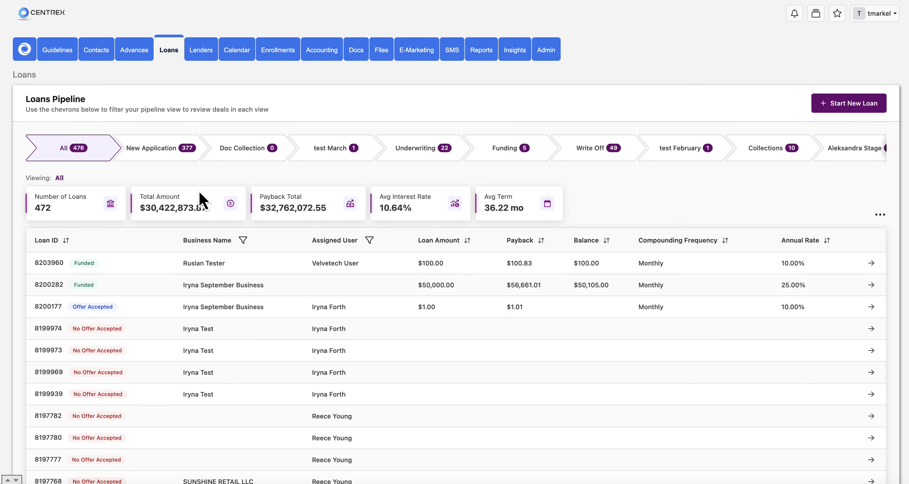
# Step: Filter the loans pipeline through New Application and Doc Collection to Write Off, and open the Acme Corp loan
pyautogui.click(175, 158)
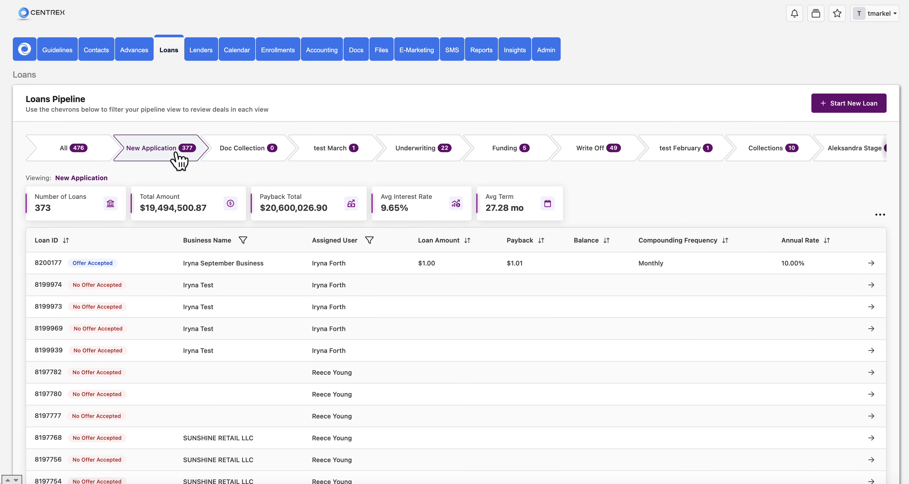
pyautogui.click(240, 155)
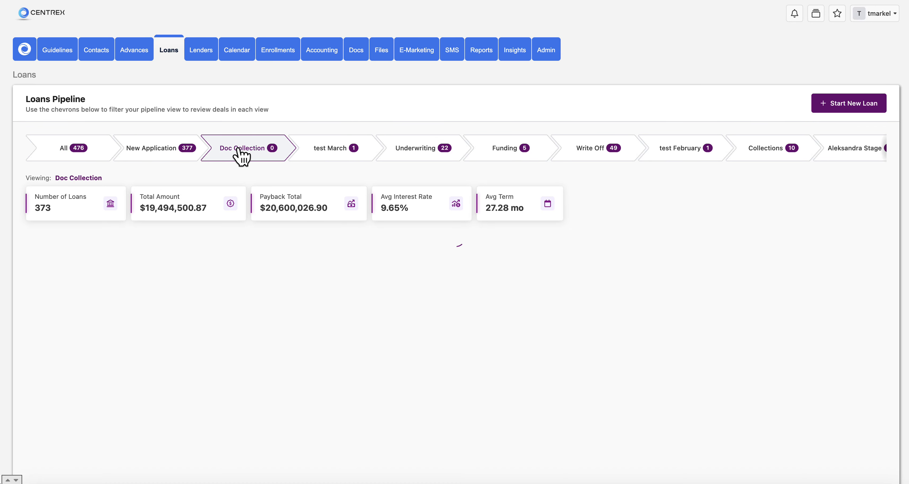
pyautogui.click(588, 157)
pyautogui.scroll(-1, 582, 173)
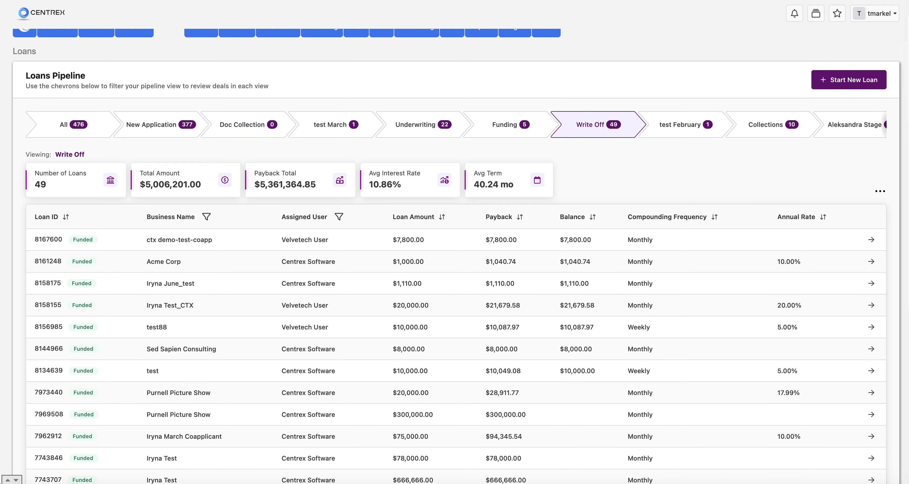
pyautogui.click(871, 261)
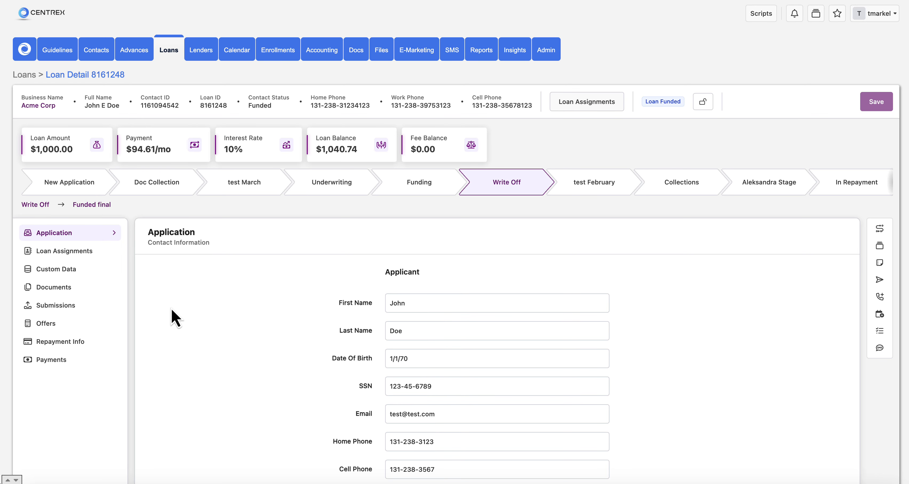
pyautogui.scroll(-1, 175, 320)
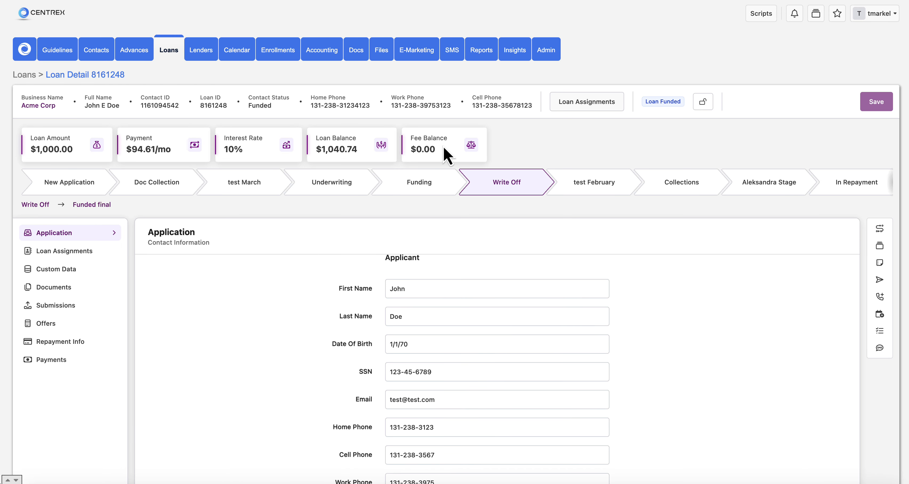
# Step: Set the loan's ACH processing gateway to ACHWorks and select its ACHWorks processing account in the repayment information
pyautogui.click(85, 341)
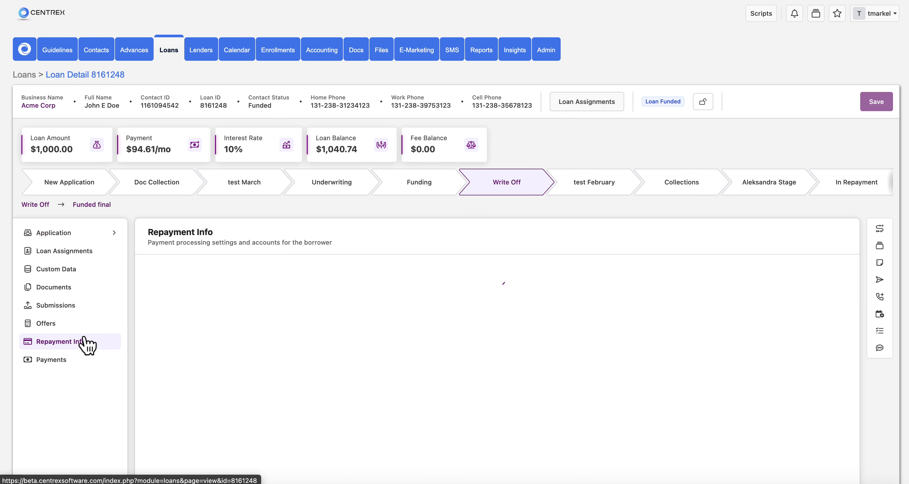
pyautogui.scroll(-2, 146, 362)
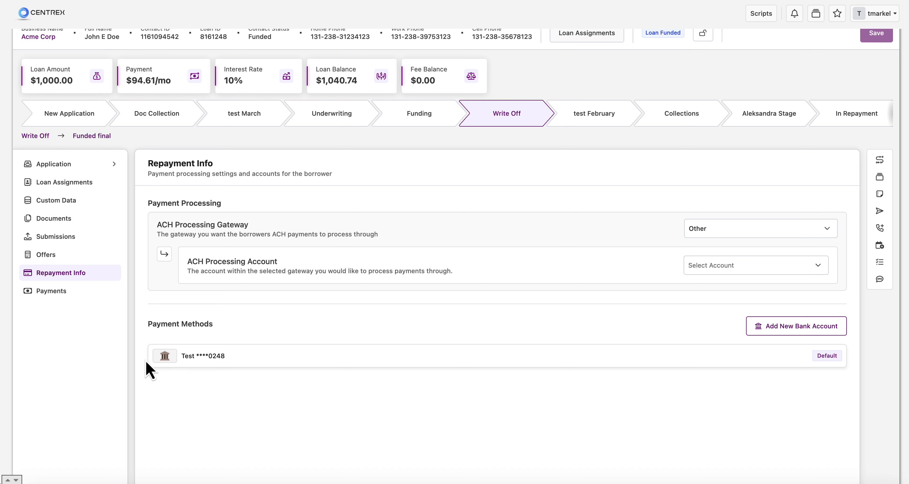
pyautogui.click(725, 231)
pyautogui.click(735, 268)
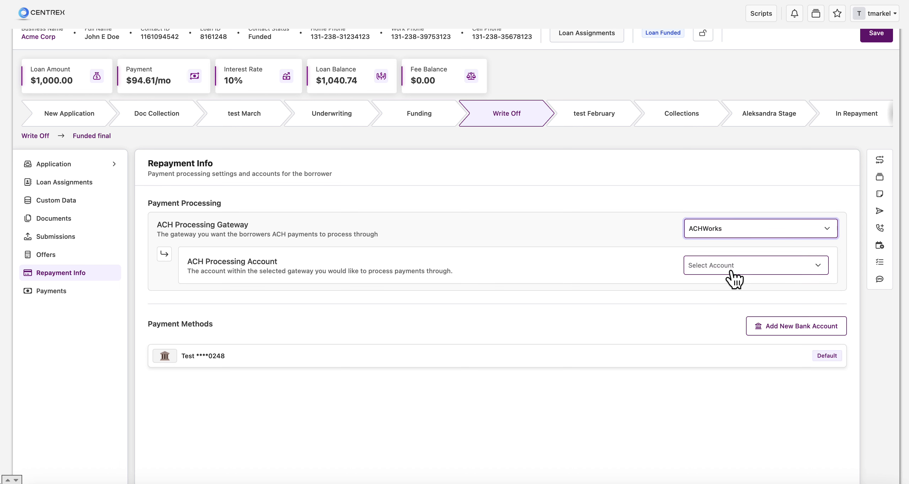
pyautogui.click(730, 271)
pyautogui.click(737, 291)
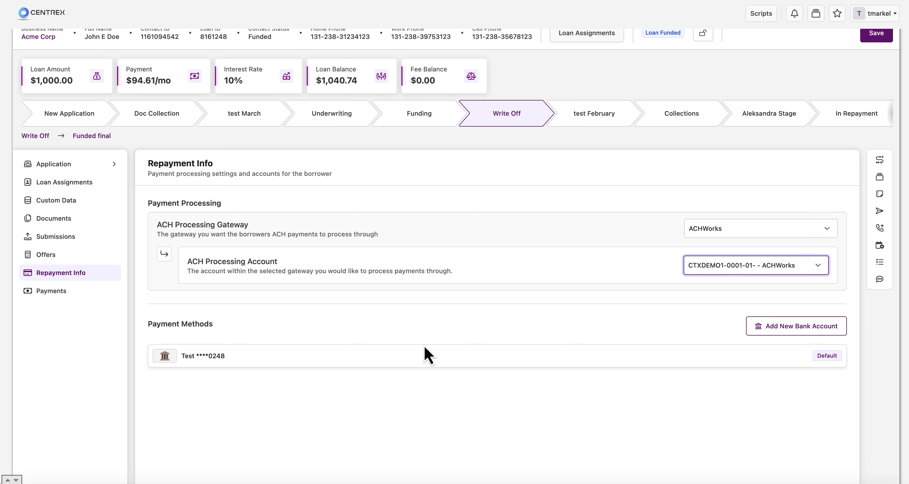
# Step: Examine the fields required for adding a new bank account as a payment method, and close the form without adding one
pyautogui.scroll(-2, 255, 369)
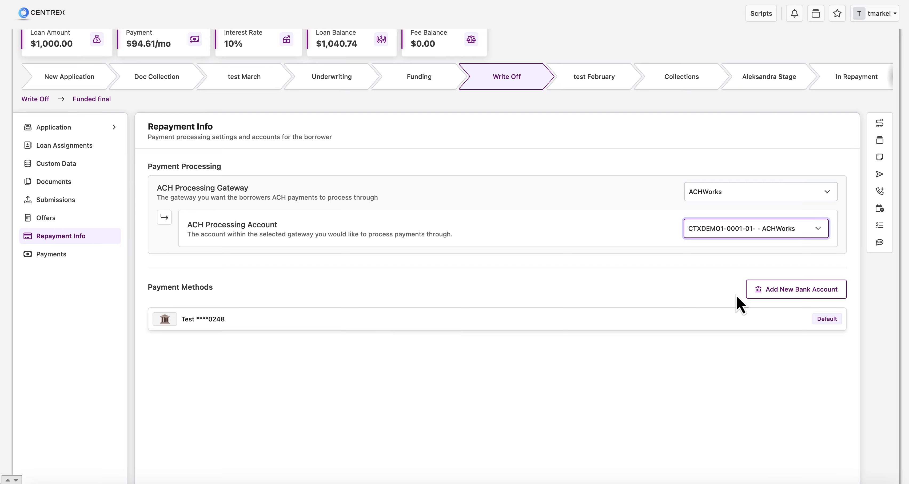
pyautogui.click(767, 294)
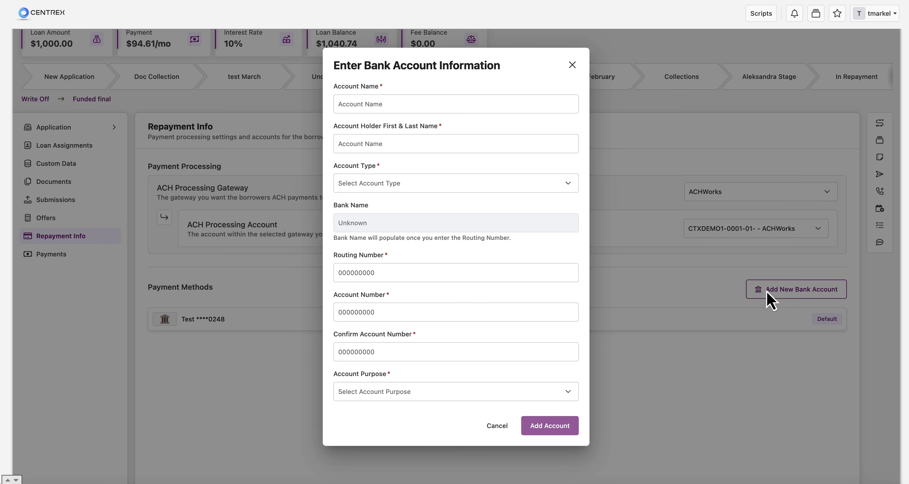
pyautogui.click(412, 269)
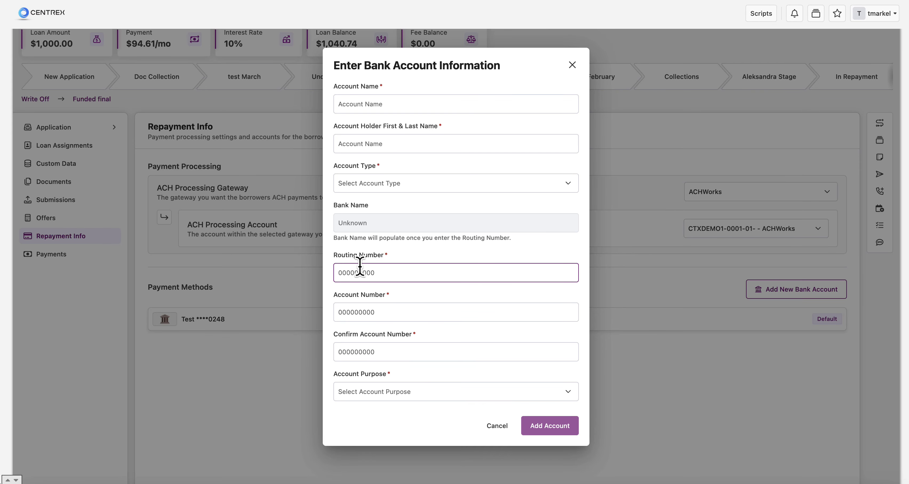
pyautogui.click(573, 65)
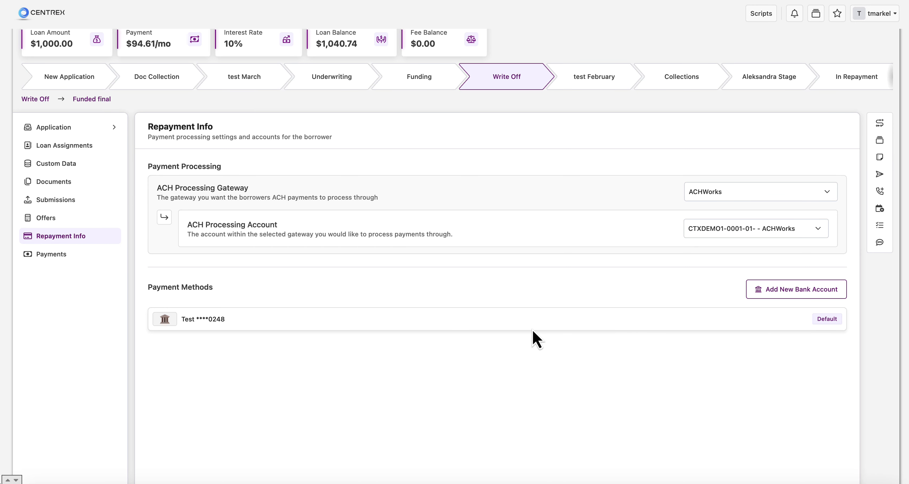
# Step: Go to the loan's payments, discarding the unsaved repayment changes, and look over the transactions
pyautogui.click(57, 257)
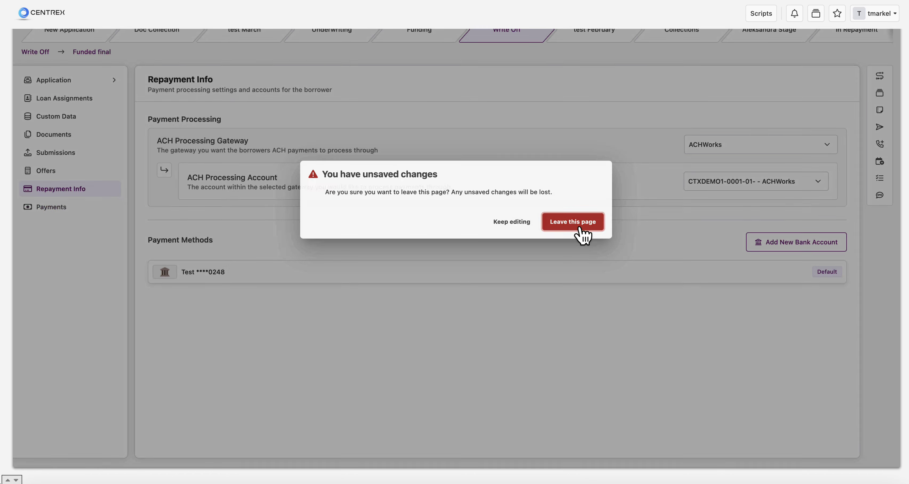
pyautogui.click(581, 230)
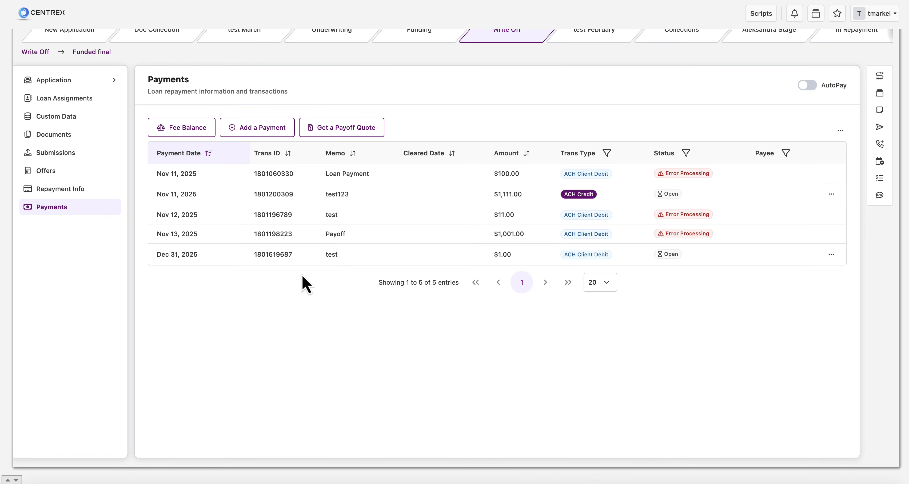
pyautogui.scroll(2, 237, 349)
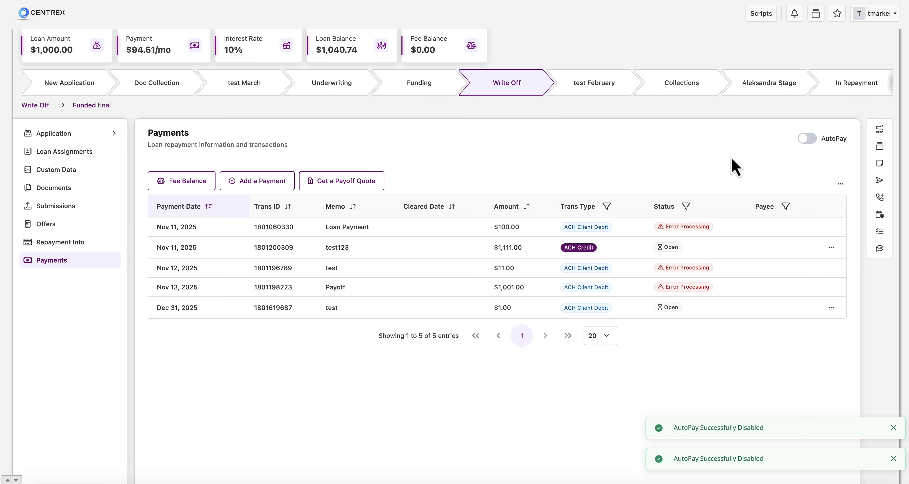
# Step: Start adding a payment, check the transaction types, set the payment type to Fee Payment, and examine the available fee types
pyautogui.click(269, 192)
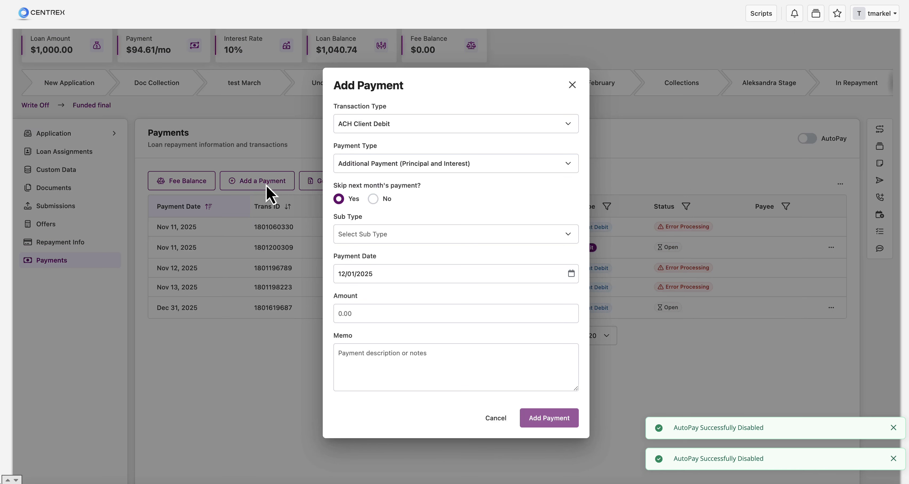
pyautogui.click(406, 127)
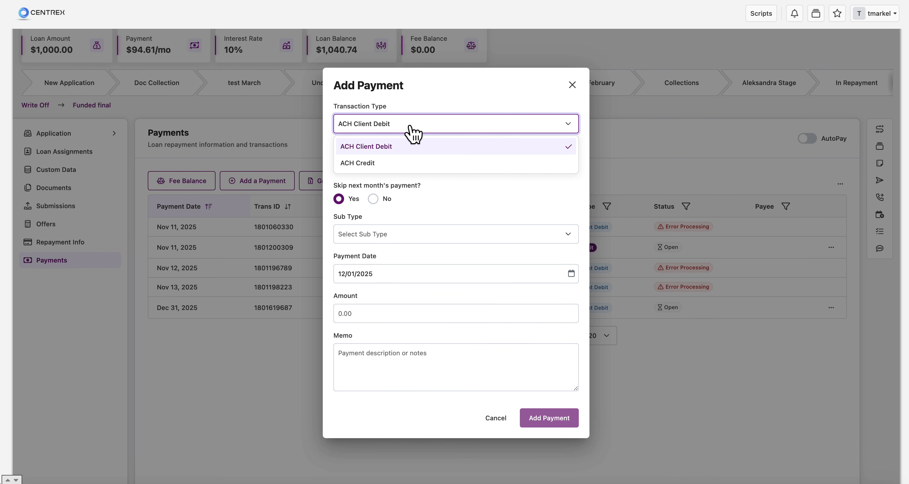
pyautogui.click(436, 112)
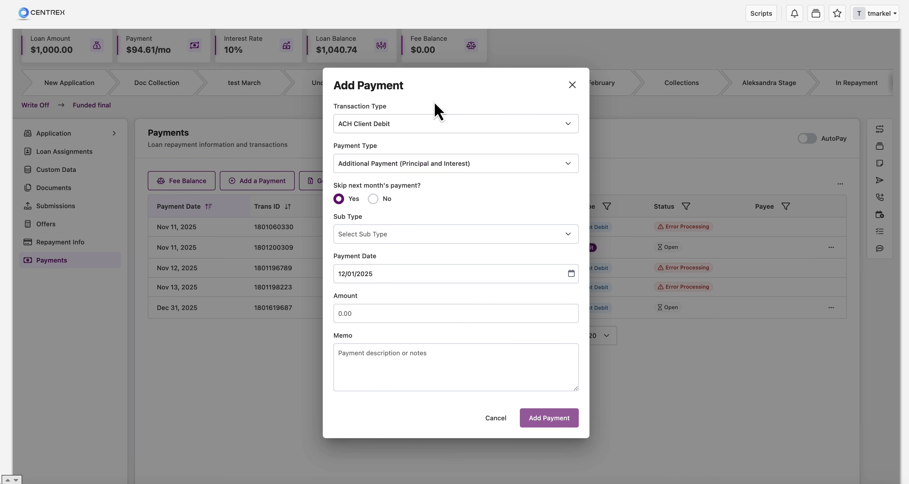
pyautogui.click(473, 168)
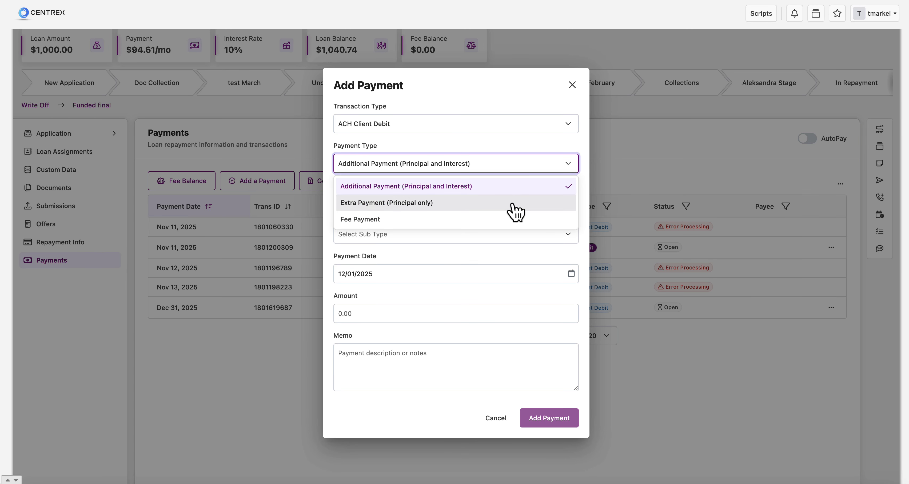
pyautogui.click(507, 219)
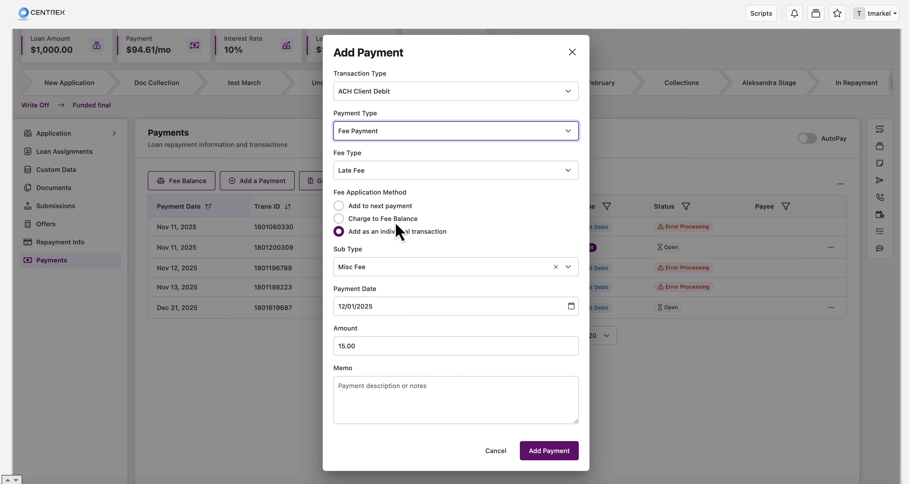
pyautogui.click(375, 173)
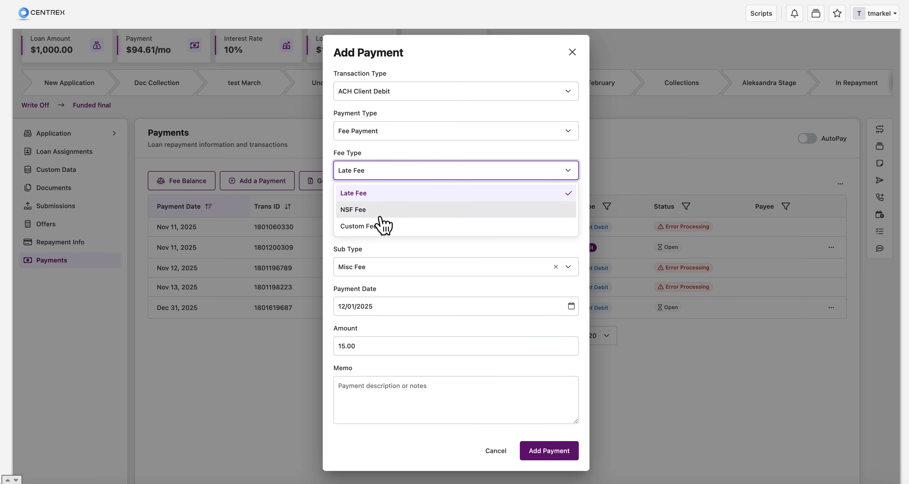
pyautogui.click(390, 252)
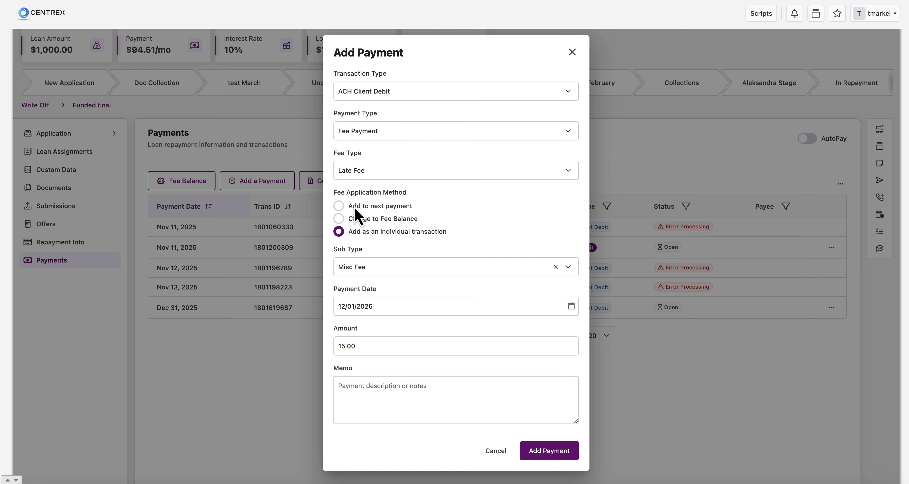
# Step: Switch the payment type to Additional Payment (Principal and Interest) and close the form without adding the payment
pyautogui.click(397, 141)
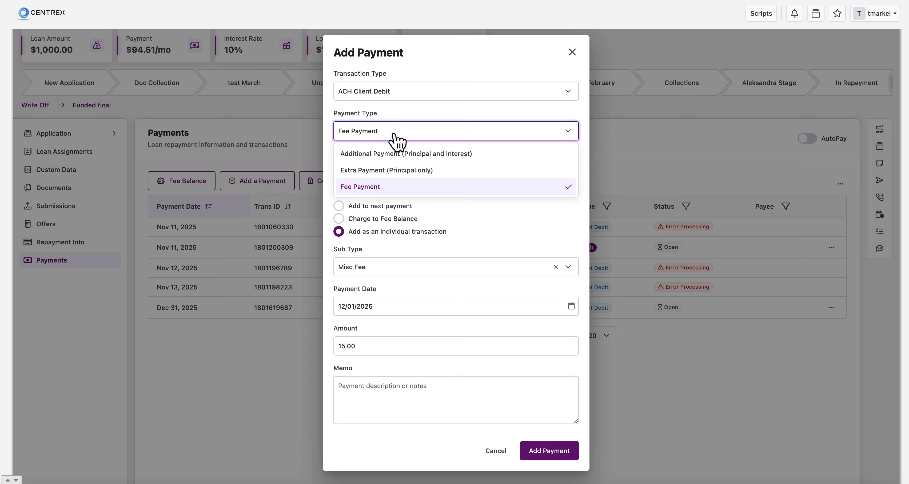
pyautogui.click(397, 153)
pyautogui.scroll(-1, 425, 224)
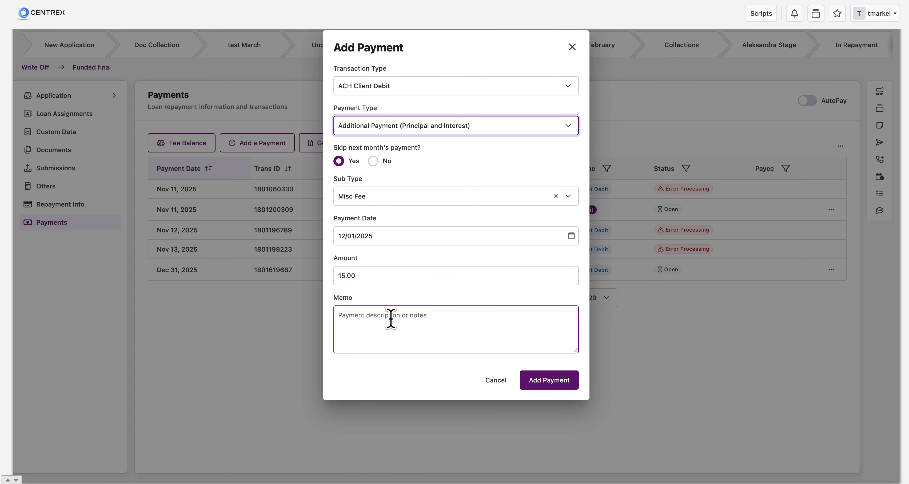
pyautogui.click(573, 49)
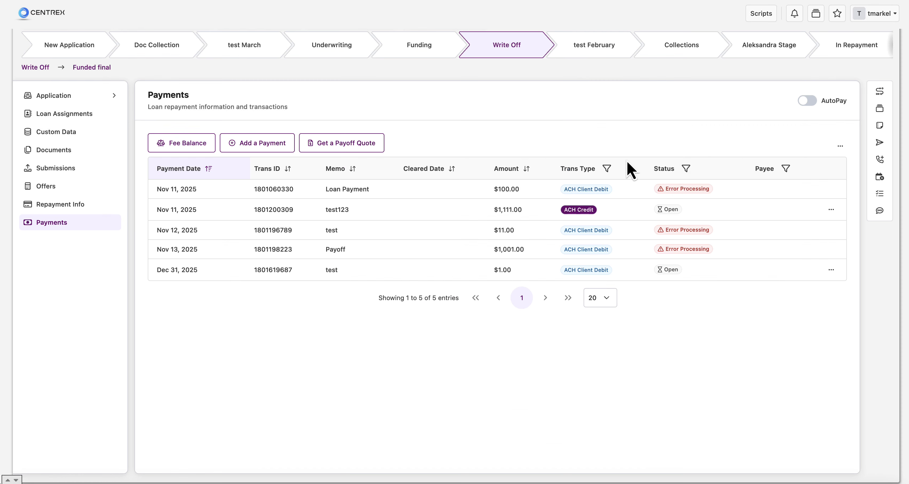
# Step: Review the loan's payoff quote for 12/01/2025 with fees included, and close it without creating a balloon payment
pyautogui.scroll(1, 635, 226)
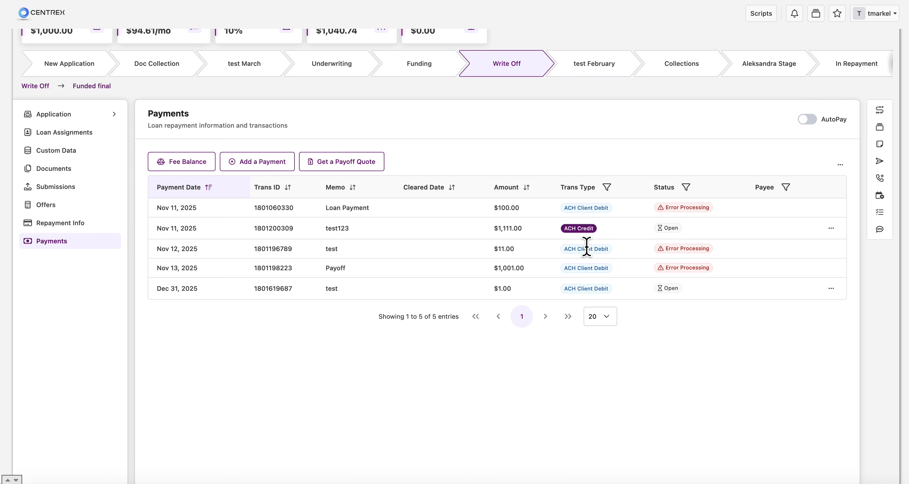
pyautogui.click(353, 175)
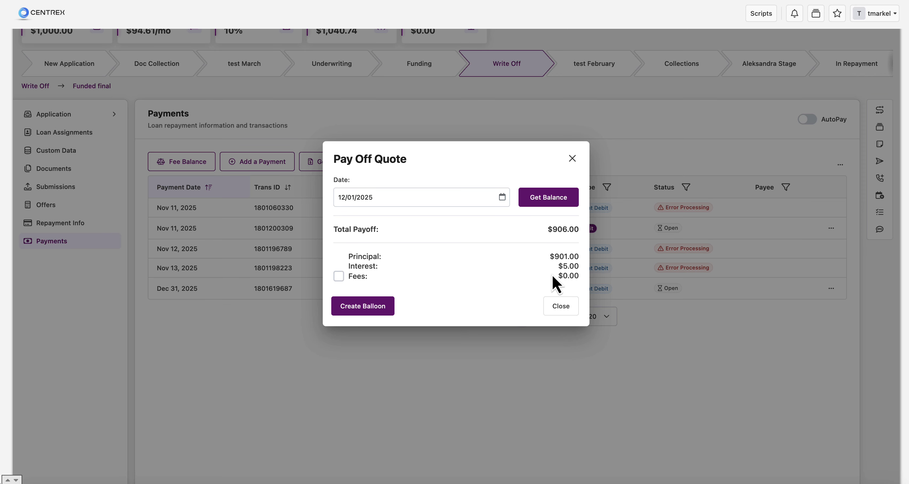
pyautogui.click(340, 279)
pyautogui.click(385, 197)
pyautogui.click(489, 285)
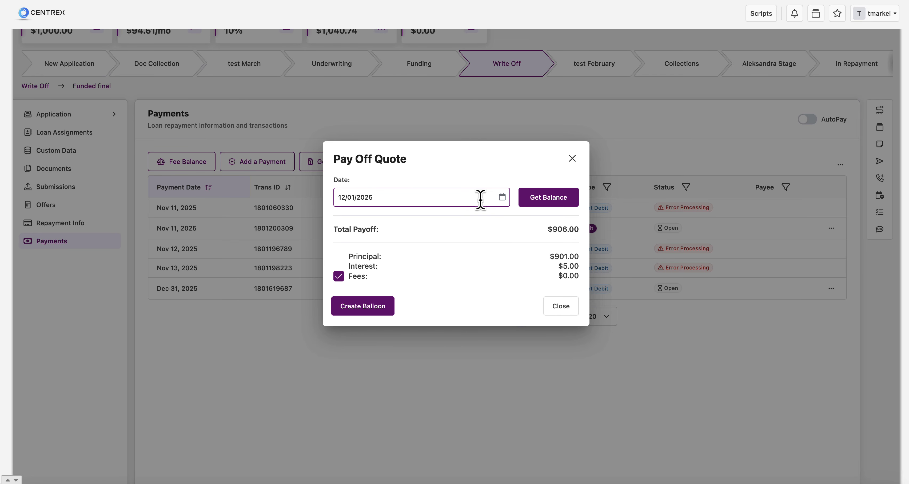
pyautogui.click(494, 199)
pyautogui.click(495, 245)
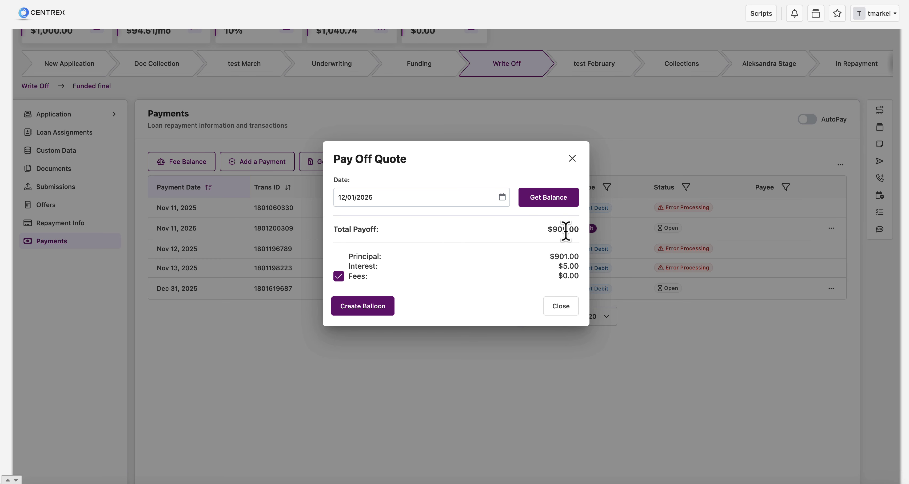
pyautogui.click(572, 159)
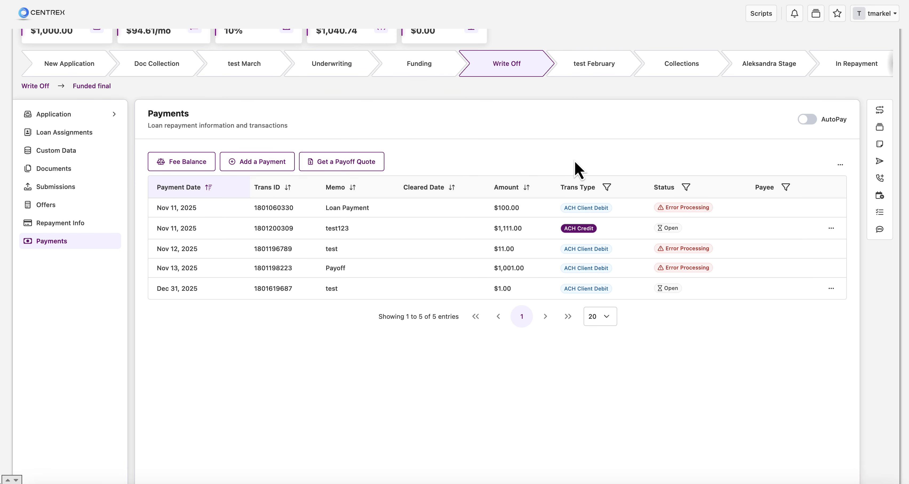
# Step: Review the loan's fee balance details and settings, close them, and look over the loan summary and payment transactions
pyautogui.click(198, 169)
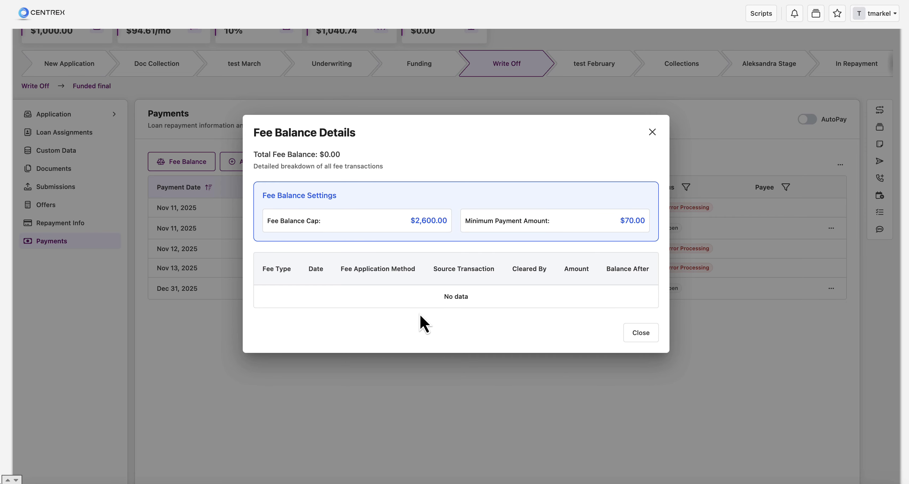
pyautogui.click(652, 132)
pyautogui.scroll(3, 405, 228)
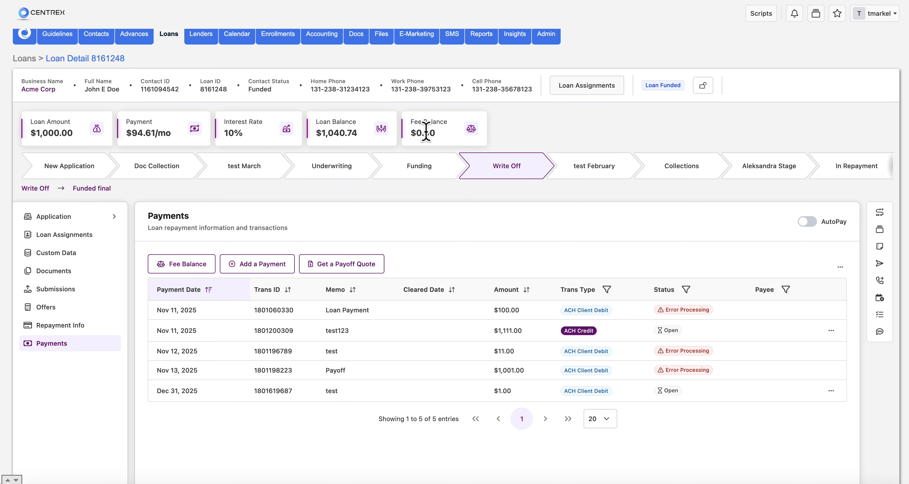
pyautogui.scroll(-1, 429, 235)
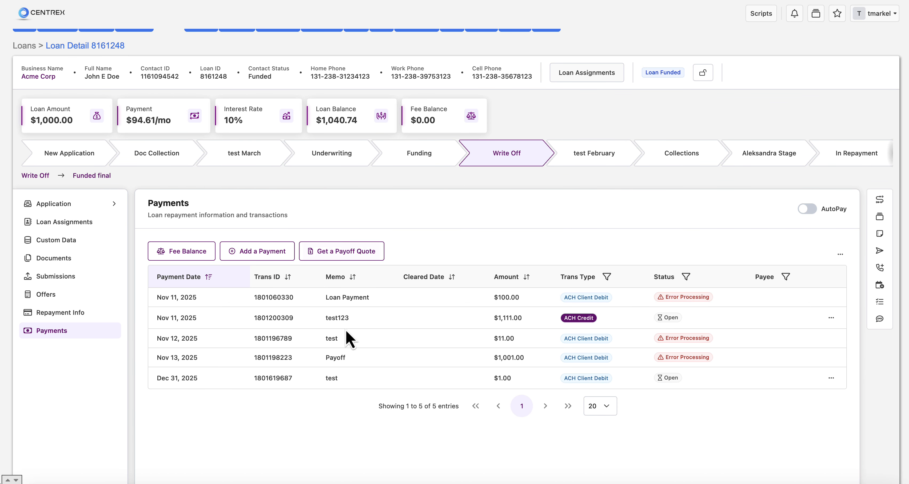
pyautogui.scroll(-1, 390, 275)
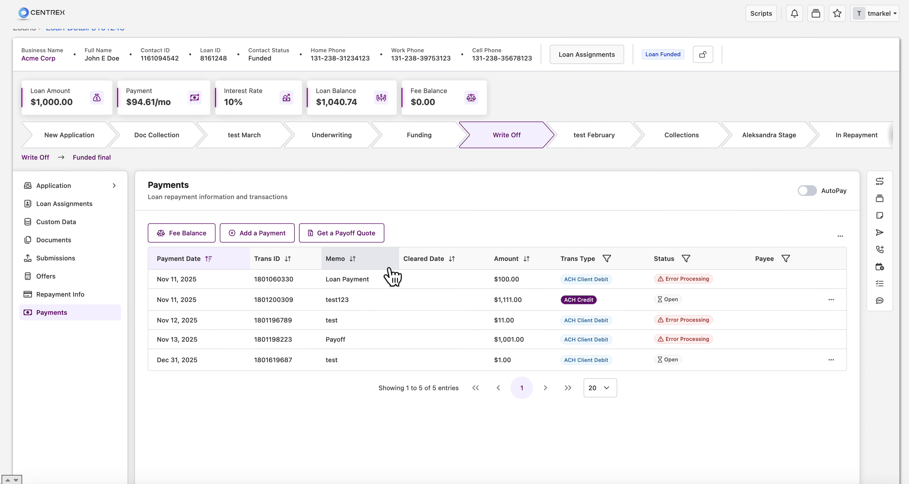
# Step: Check the loan's available stages and its status setting from the Write Off pipeline stage, and cancel without changing them
pyautogui.scroll(2, 390, 276)
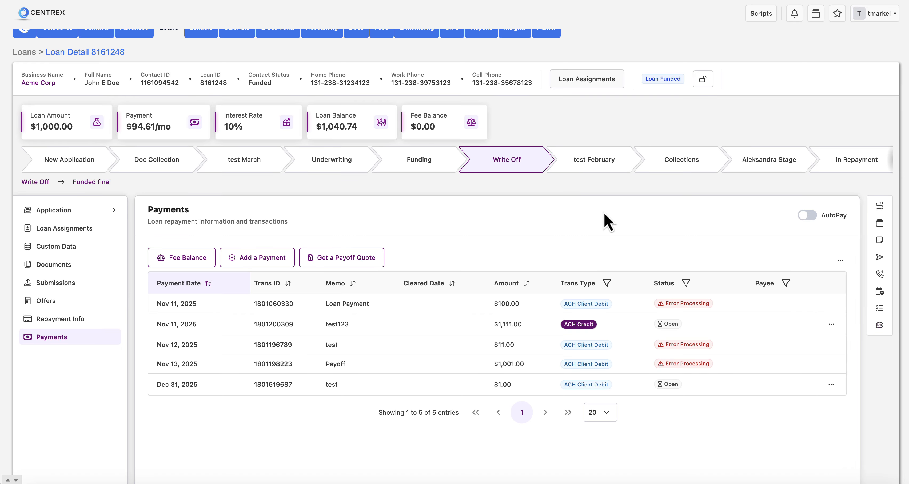
pyautogui.click(108, 183)
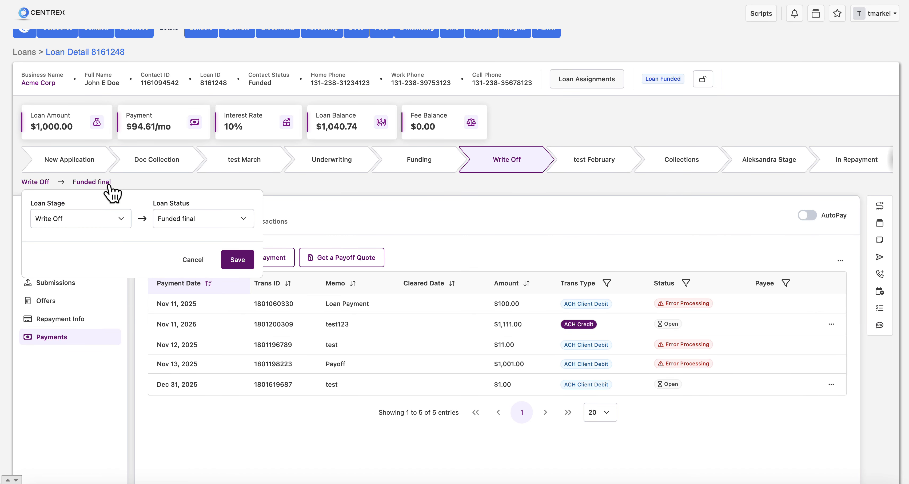
pyautogui.click(116, 220)
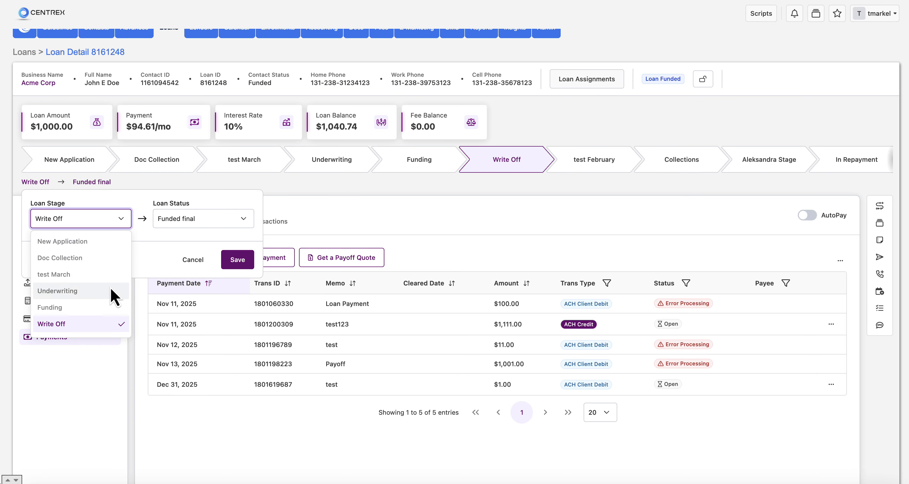
pyautogui.click(183, 223)
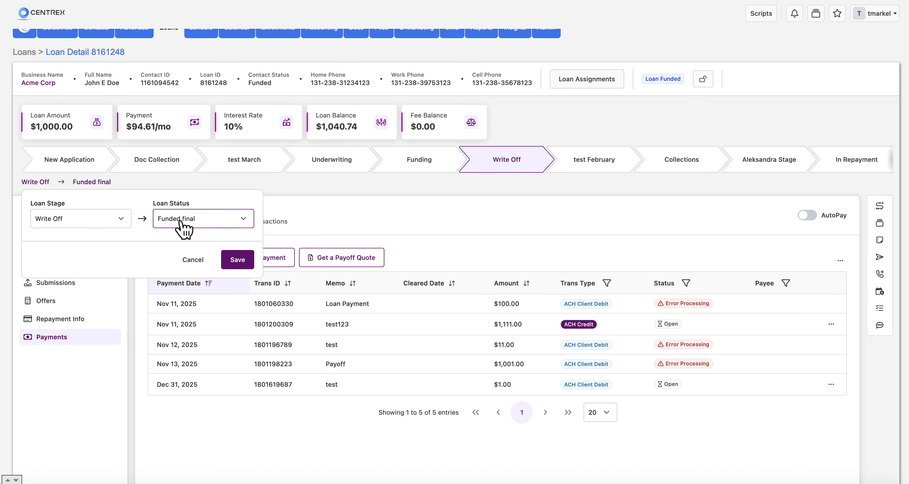
pyautogui.click(199, 260)
# Step: Open the Fees section of the admin Loan Settings and review the custom fee names and default amounts
pyautogui.scroll(1, 203, 263)
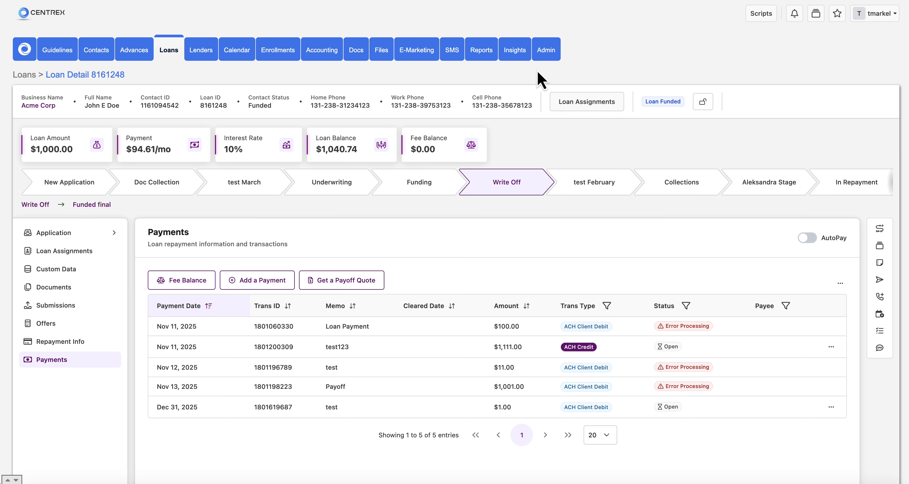
pyautogui.click(546, 51)
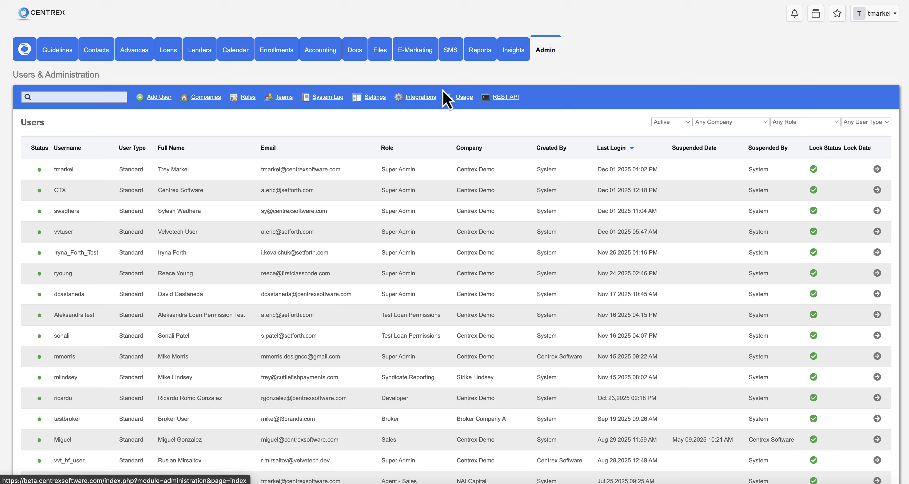
pyautogui.click(375, 98)
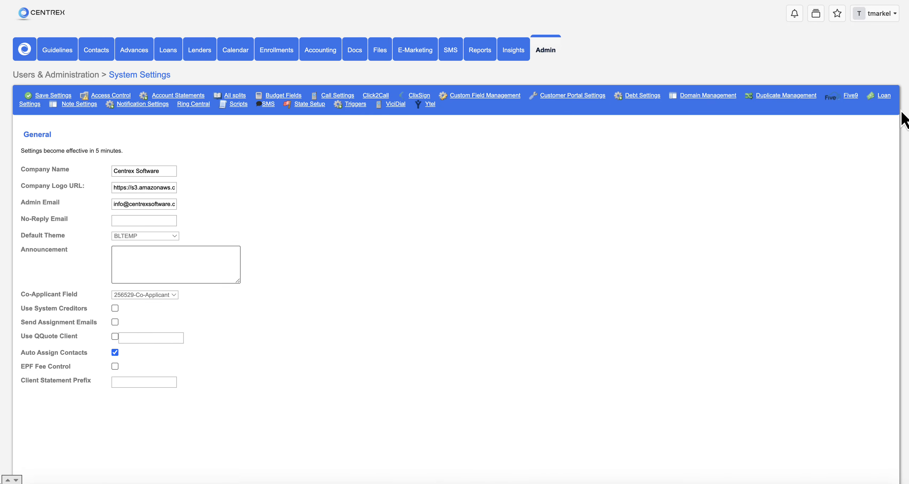
pyautogui.click(885, 96)
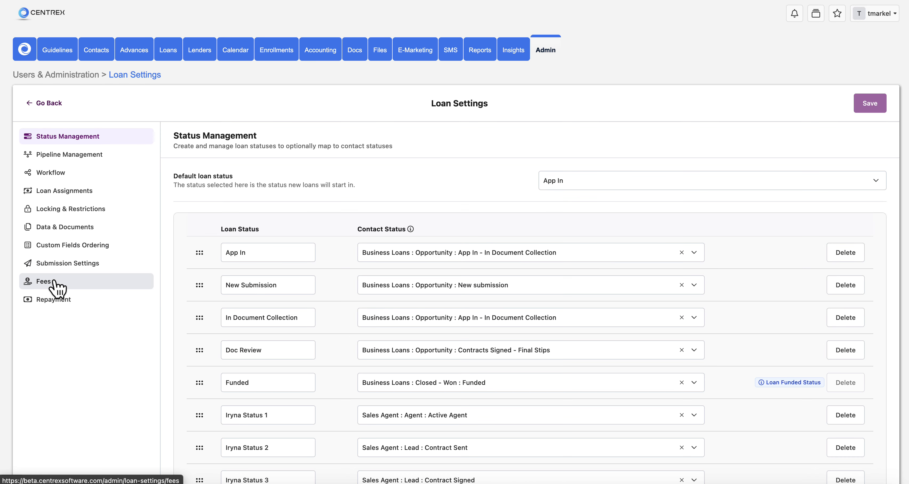
pyautogui.click(57, 285)
pyautogui.scroll(-1, 148, 368)
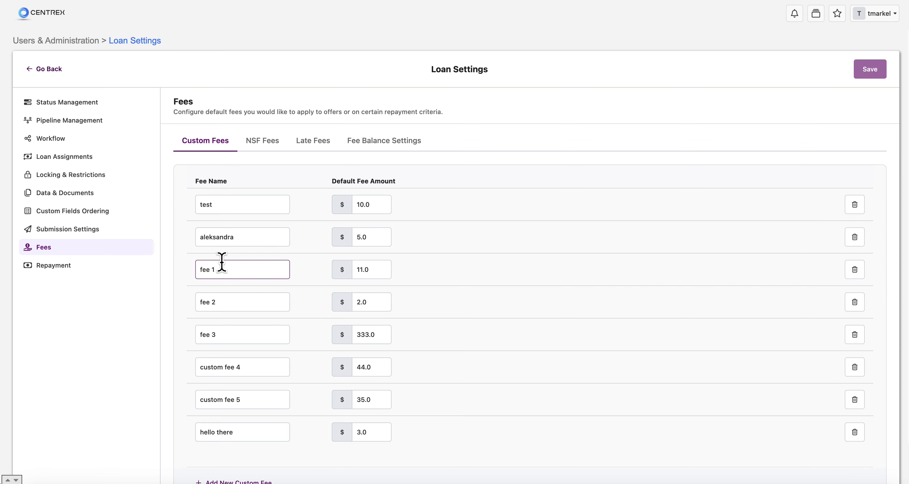
pyautogui.scroll(-2, 319, 336)
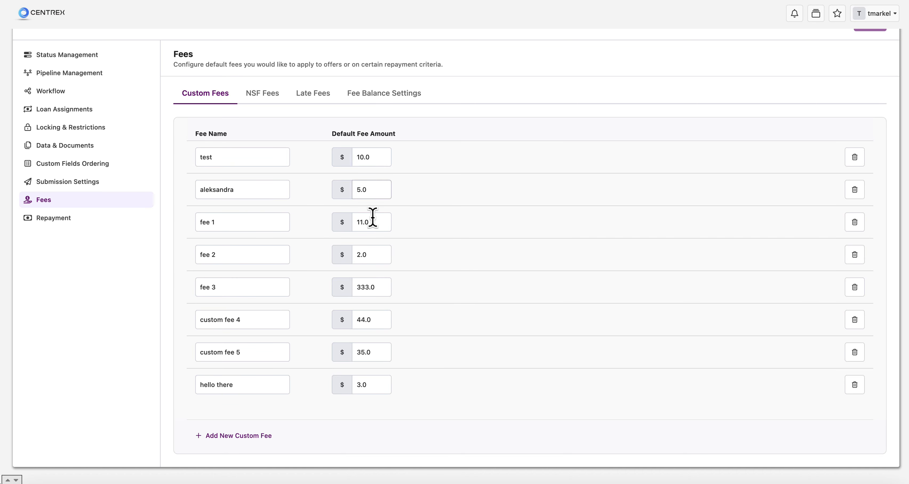
pyautogui.click(378, 258)
# Step: Review the NSF fee and late fee settings, including amount, behavior, transaction sub type and delay
pyautogui.click(269, 98)
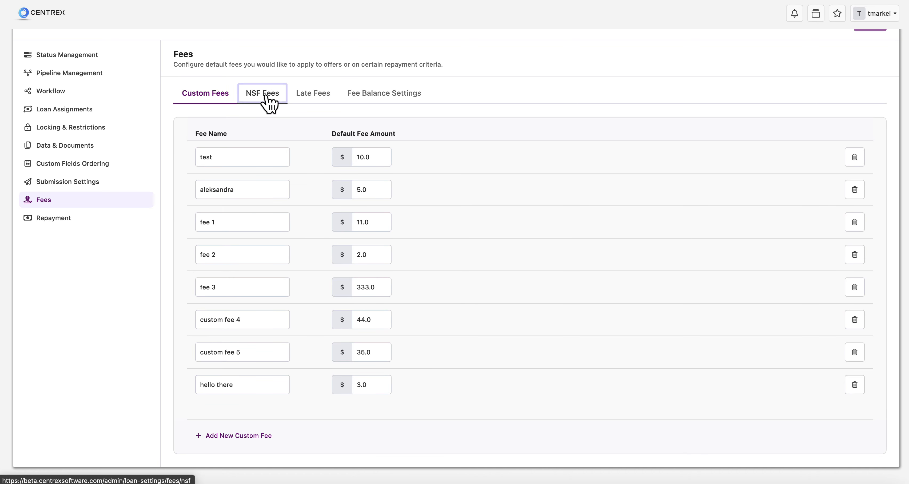
pyautogui.click(579, 128)
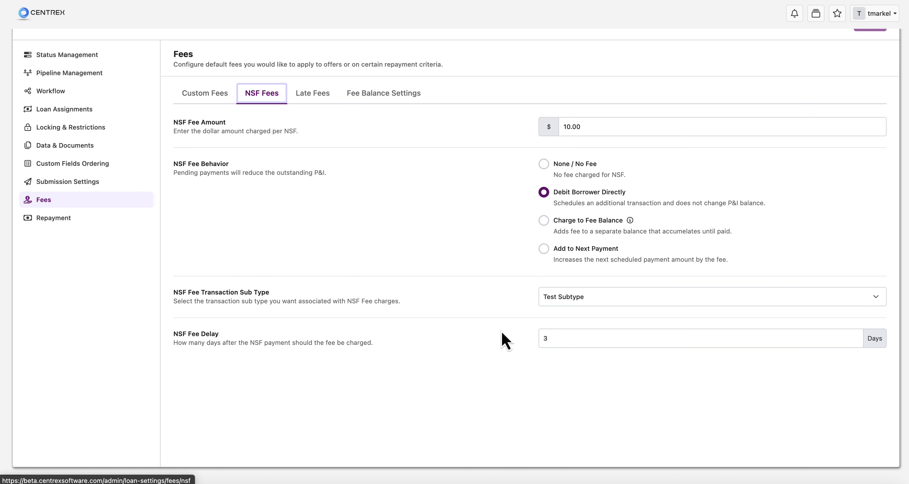
pyautogui.scroll(2, 505, 341)
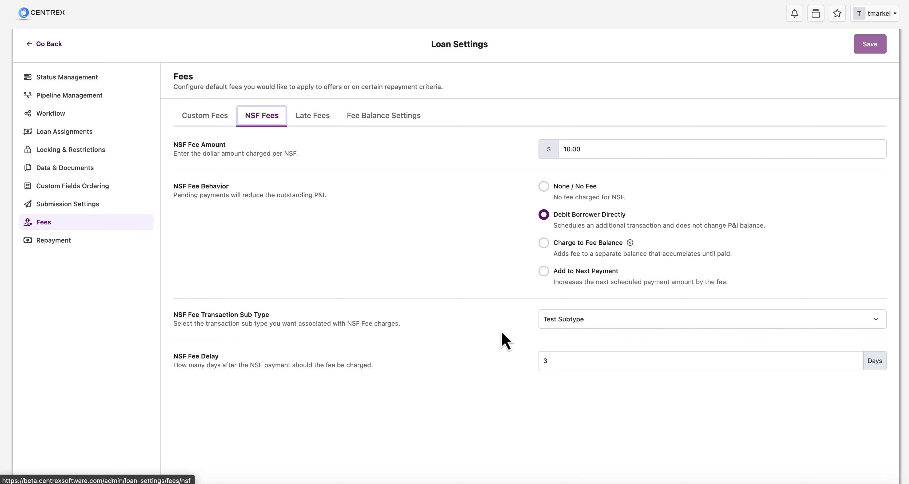
pyautogui.click(318, 116)
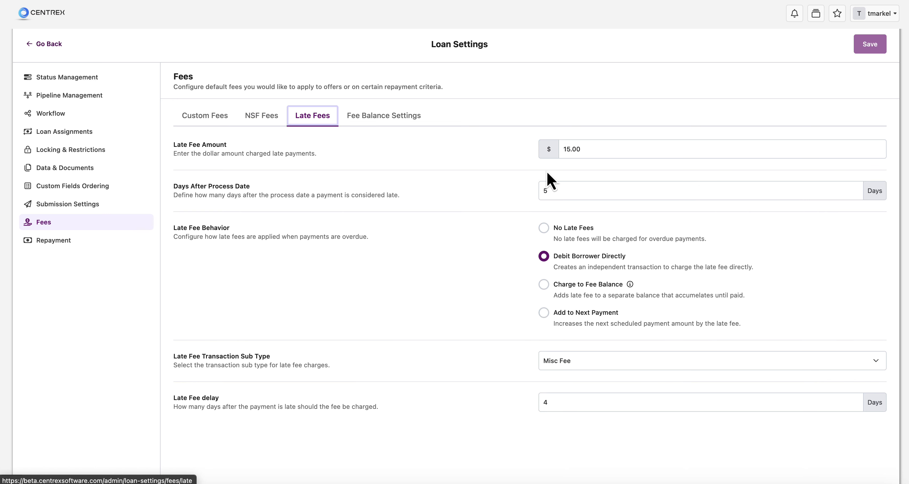
pyautogui.click(578, 190)
pyautogui.scroll(-1, 587, 266)
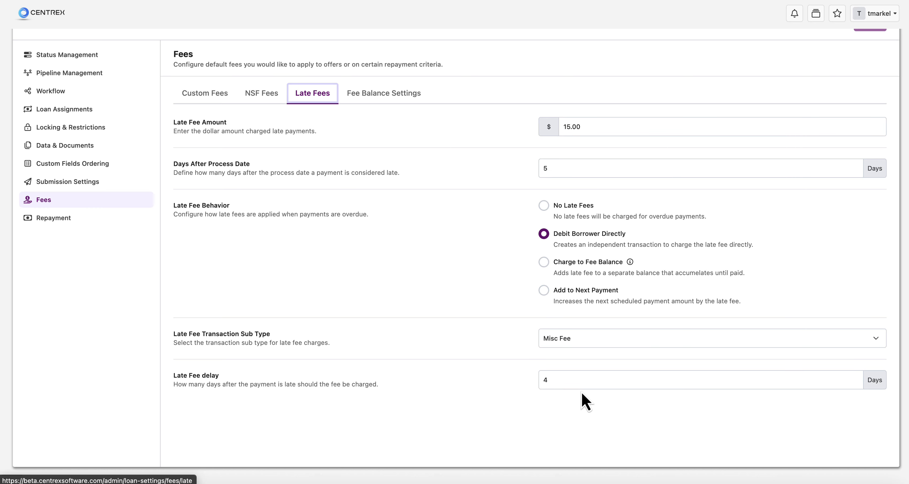
pyautogui.scroll(2, 479, 345)
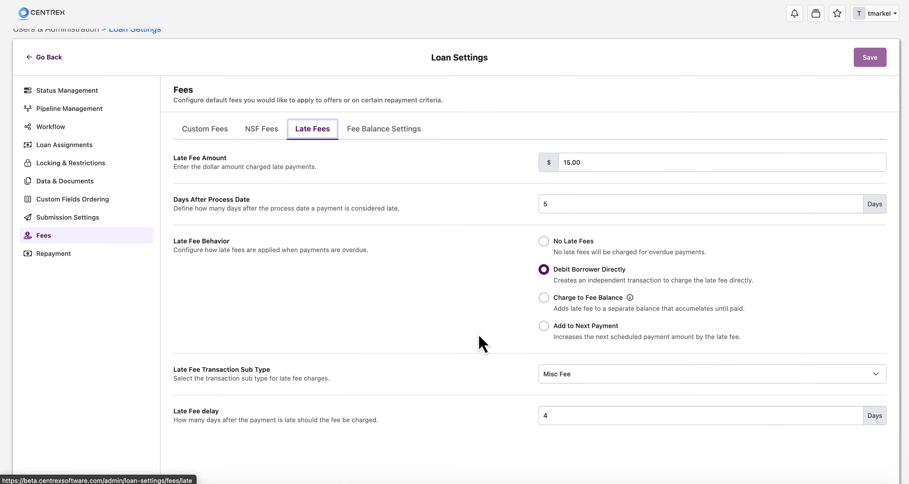
# Step: Review the fee balance settings for the balance cap and the minimum payment amount
pyautogui.click(394, 152)
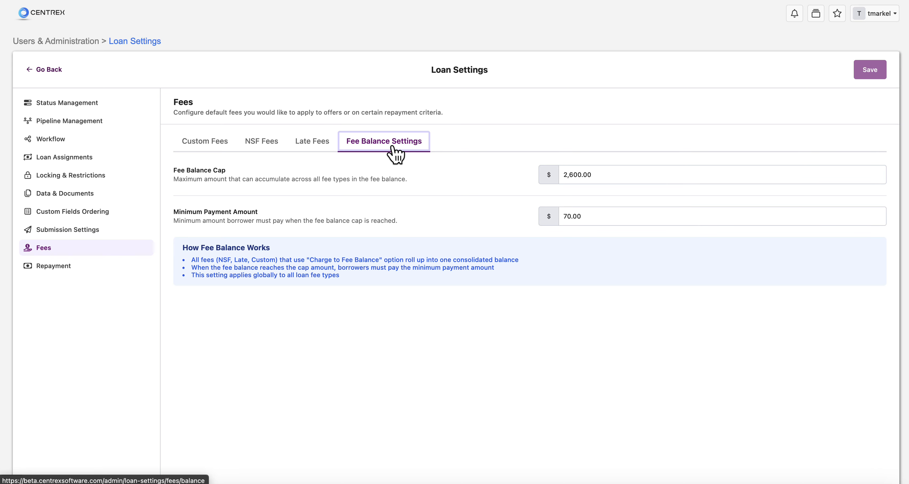
pyautogui.click(587, 181)
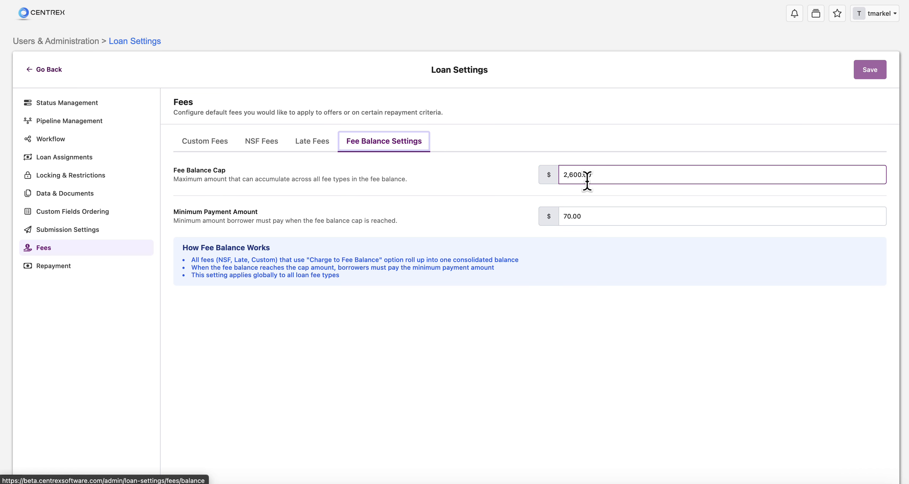
pyautogui.click(601, 218)
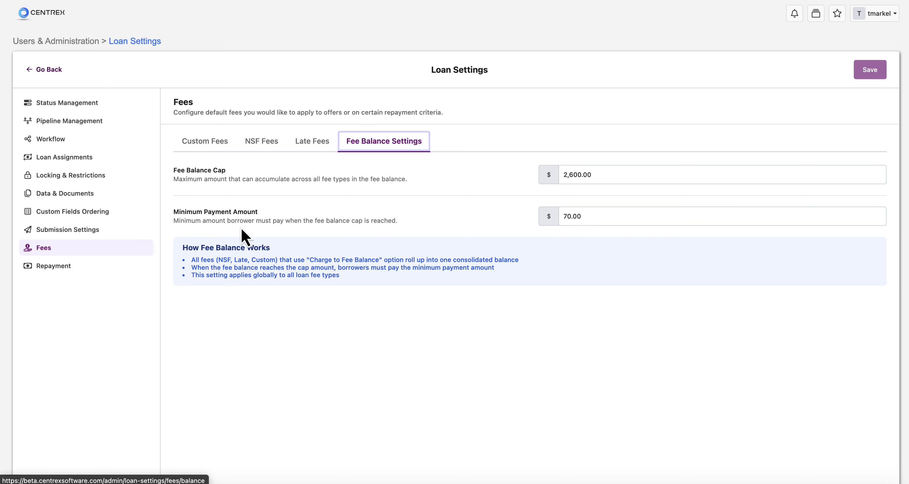
# Step: Review the Repayment settings for P&I balance, partial payment order and transaction rules
pyautogui.click(53, 269)
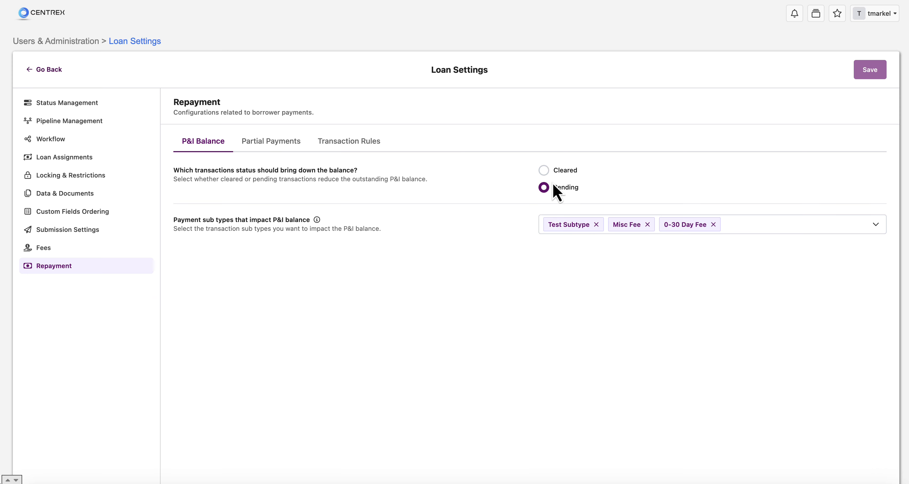
pyautogui.click(274, 148)
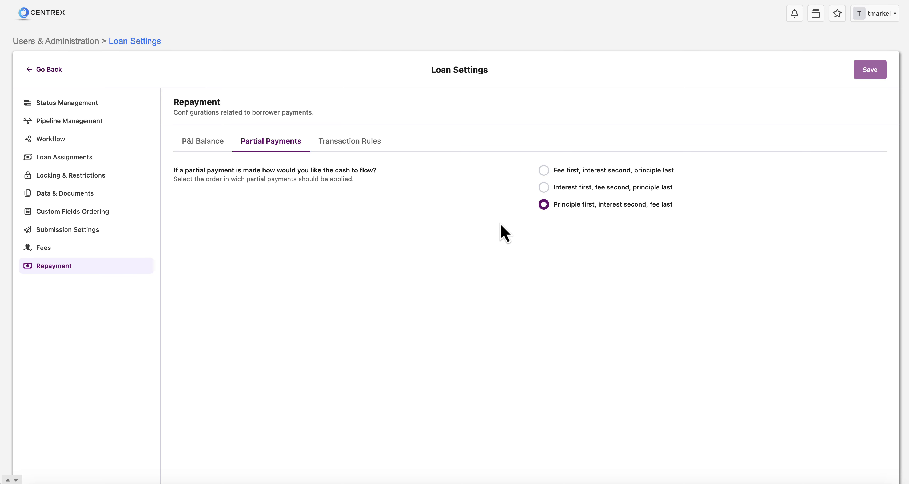
pyautogui.click(367, 143)
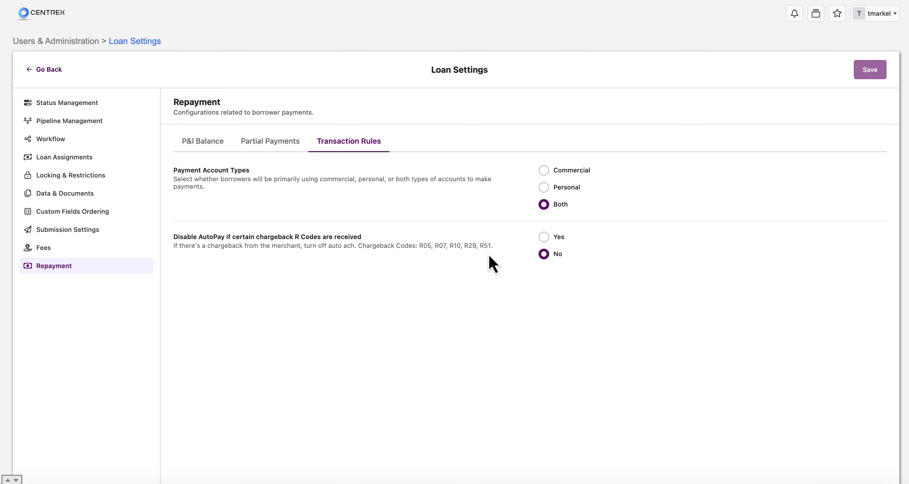
# Step: Go to the Accounting module and open the All Cleared Debits report
pyautogui.scroll(2, 489, 256)
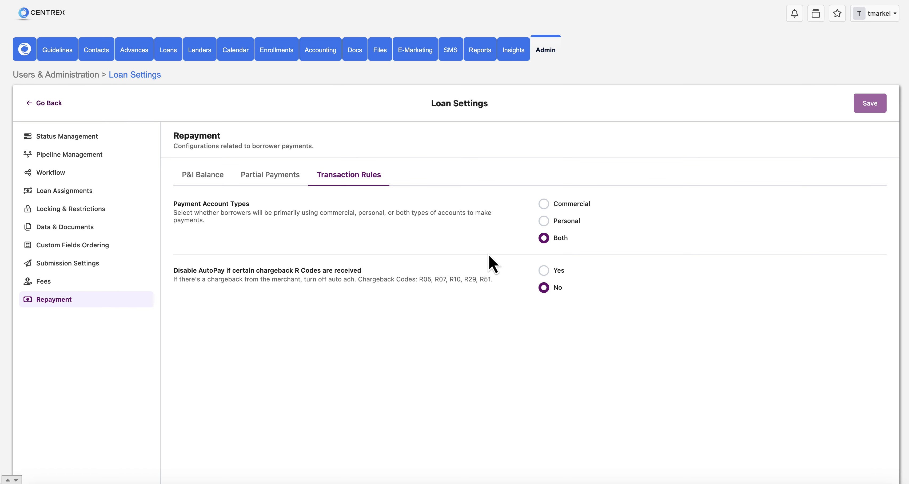
pyautogui.click(324, 53)
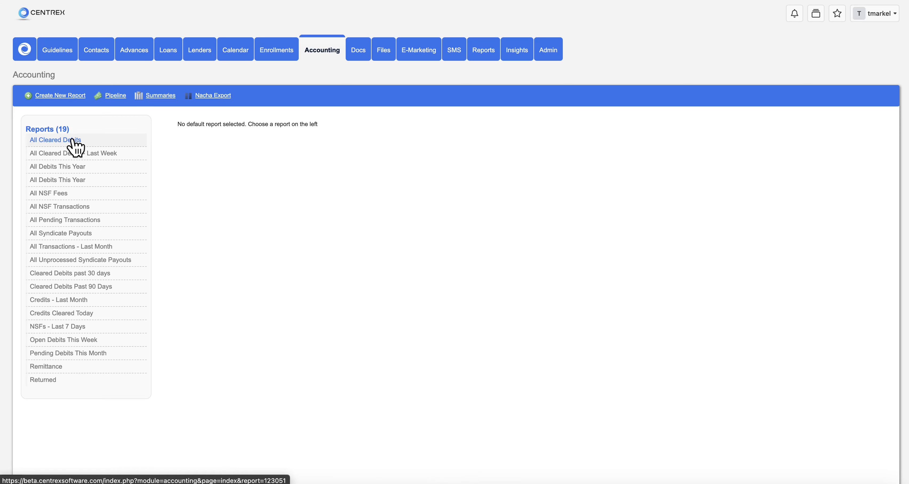
pyautogui.click(73, 141)
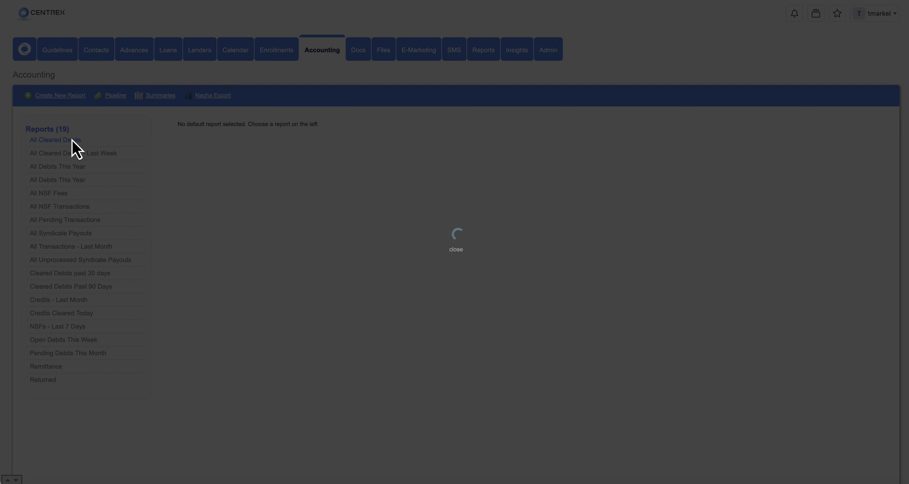